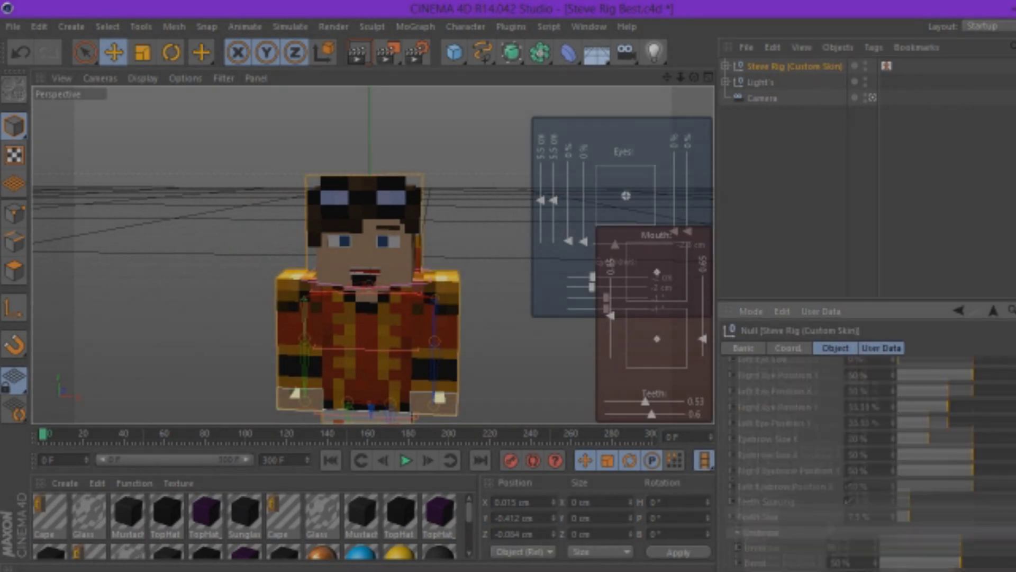
# Change the Steve rig's eye colour to dark brown.
pyautogui.moveTo(847, 413); pyautogui.dragTo(866, 418)
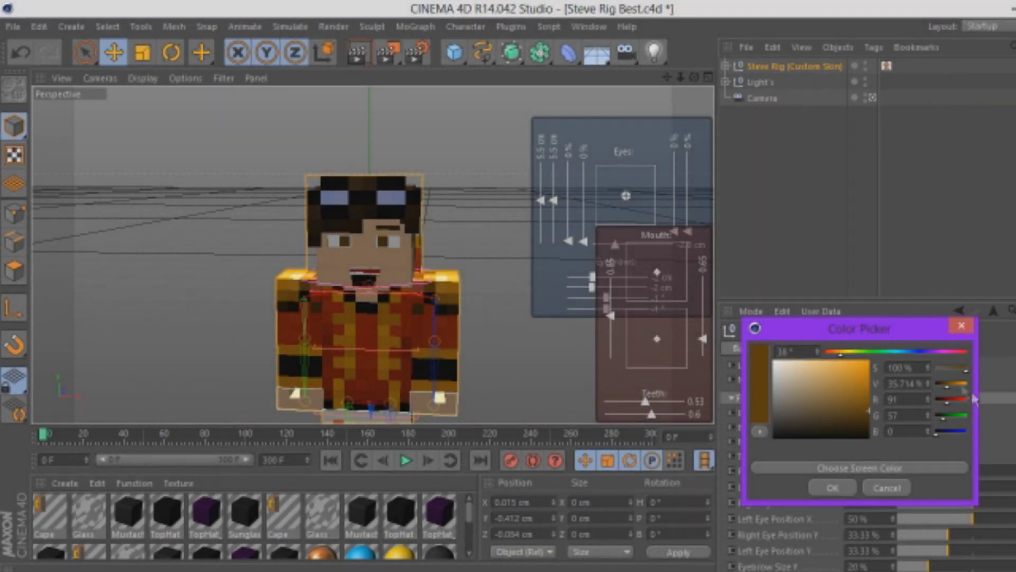
pyautogui.moveTo(948, 385); pyautogui.dragTo(954, 402)
pyautogui.moveTo(856, 408); pyautogui.dragTo(861, 429)
pyautogui.click(832, 487)
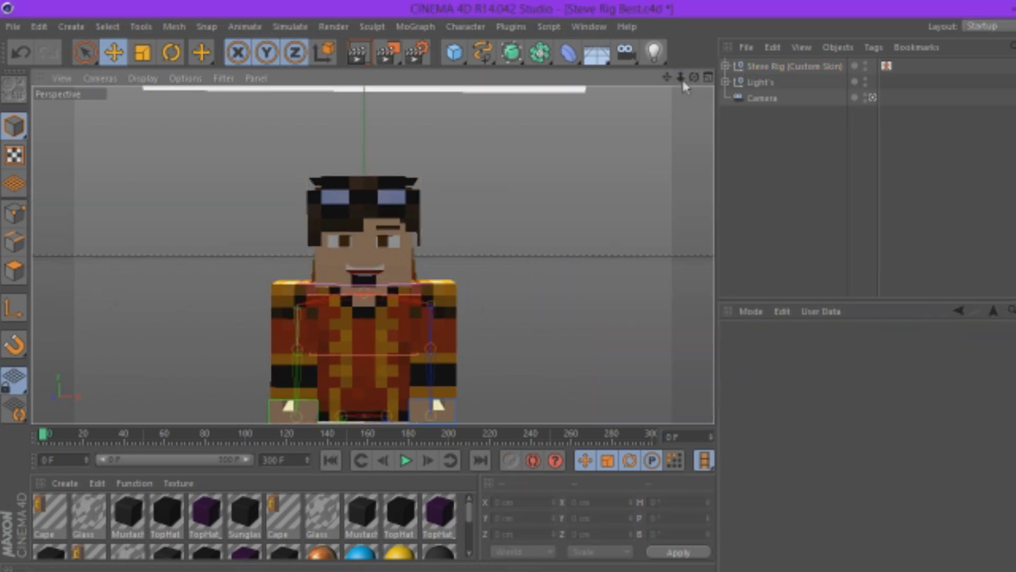
# Expand the rig's IK Controls and move the Right Arm control to pose the right arm.
pyautogui.moveTo(681, 77); pyautogui.dragTo(662, 80)
pyautogui.click(726, 67)
pyautogui.click(735, 82)
pyautogui.click(742, 114)
pyautogui.click(752, 130)
pyautogui.click(752, 177)
pyautogui.click(799, 148)
pyautogui.moveTo(310, 345); pyautogui.dragTo(300, 345)
pyautogui.moveTo(313, 355); pyautogui.dragTo(302, 351)
pyautogui.moveTo(694, 77); pyautogui.dragTo(762, 104)
pyautogui.moveTo(247, 341); pyautogui.dragTo(270, 349)
pyautogui.moveTo(332, 410)
pyautogui.mouseDown()
pyautogui.moveTo(332, 396)
pyautogui.moveTo(333, 404)
pyautogui.mouseUp()
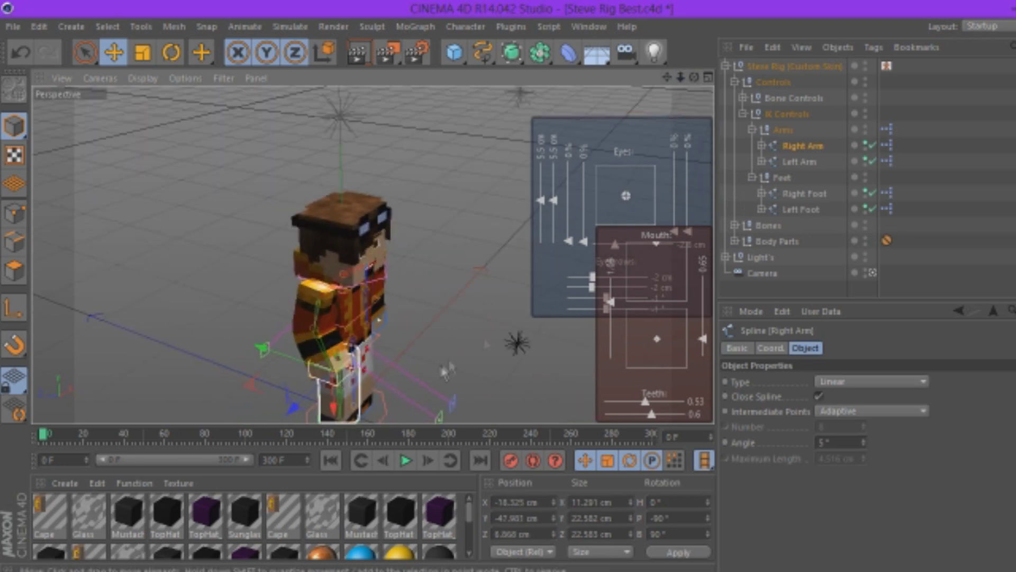
# Adjust the IK control on the character's other side to pose the left arm.
pyautogui.click(443, 370)
pyautogui.moveTo(694, 78); pyautogui.dragTo(844, 120)
pyautogui.click(420, 364)
pyautogui.moveTo(414, 383)
pyautogui.mouseDown()
pyautogui.moveTo(454, 344)
pyautogui.moveTo(409, 377)
pyautogui.mouseUp()
# Open the rig's Visual Selector and place its window clear of the viewport.
pyautogui.click(886, 66)
pyautogui.click(944, 500)
pyautogui.moveTo(373, 269); pyautogui.dragTo(430, 272)
pyautogui.doubleClick(886, 66)
pyautogui.click(877, 172)
pyautogui.click(508, 212)
pyautogui.moveTo(868, 10); pyautogui.dragTo(994, 34)
# Move the foot IK controls to pose the legs and frame the character from the front.
pyautogui.click(356, 405)
pyautogui.click(114, 53)
pyautogui.moveTo(424, 312); pyautogui.dragTo(384, 271)
pyautogui.moveTo(457, 337)
pyautogui.mouseDown()
pyautogui.moveTo(442, 341)
pyautogui.moveTo(470, 351)
pyautogui.mouseUp()
pyautogui.click(420, 379)
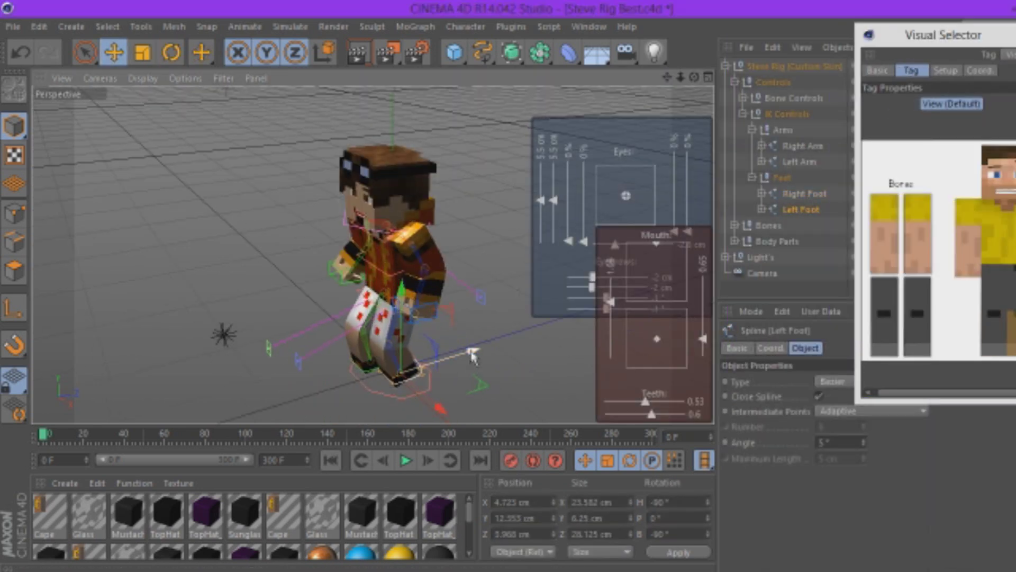
pyautogui.click(505, 323)
pyautogui.moveTo(695, 78)
pyautogui.mouseDown()
pyautogui.moveTo(740, 59)
pyautogui.moveTo(688, 98)
pyautogui.moveTo(692, 86)
pyautogui.mouseUp()
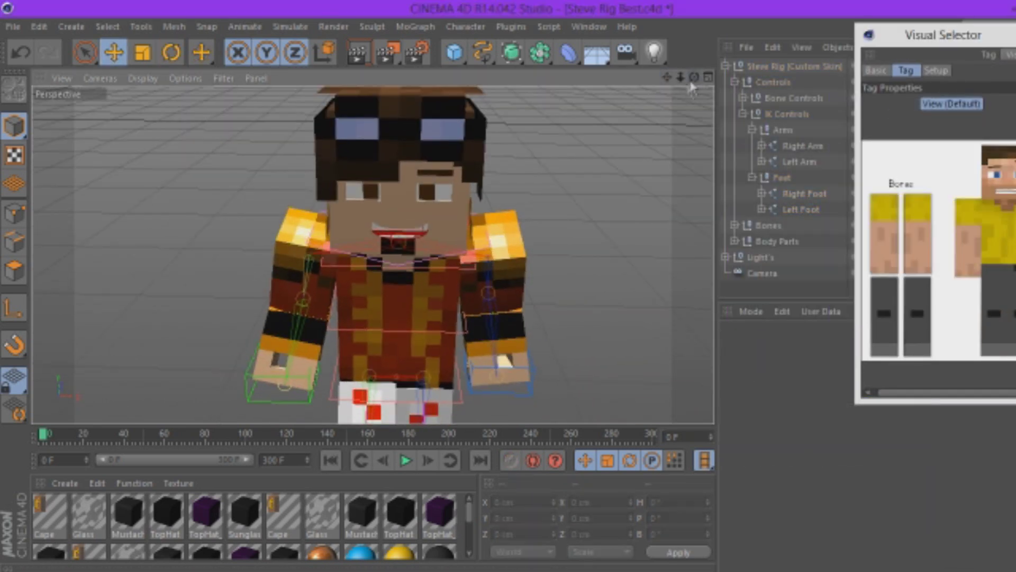
# Set the render output to save on the desktop as "deadlymuffin fb banner".
pyautogui.click(416, 51)
pyautogui.click(124, 82)
pyautogui.click(723, 97)
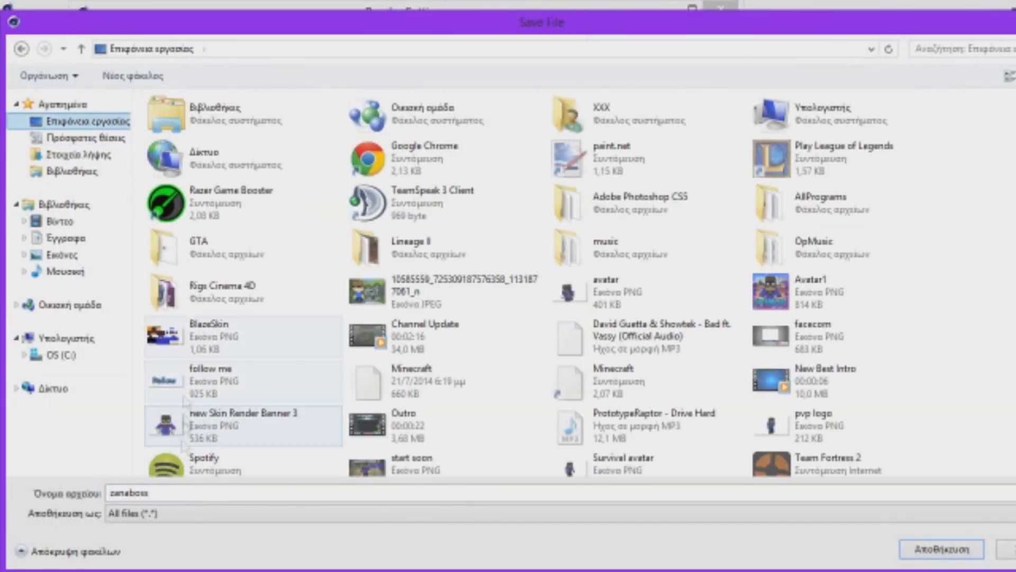
pyautogui.write('deadlymuffin fb banner')
pyautogui.press('Return')
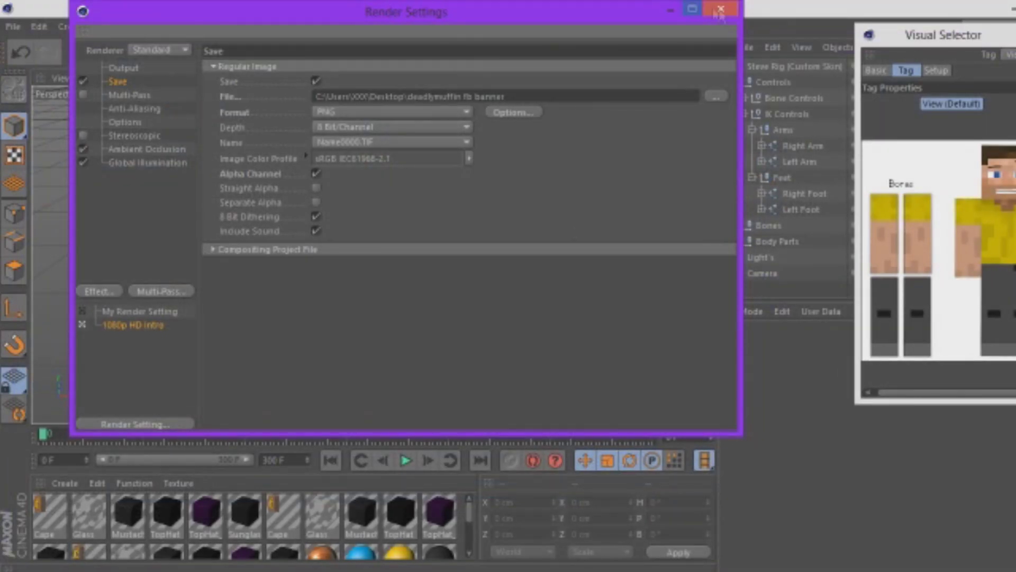
pyautogui.click(719, 11)
# Render the character close-up to the Picture Viewer and clear the extra windows off the viewport.
pyautogui.click(392, 52)
pyautogui.moveTo(852, 181); pyautogui.dragTo(837, 181)
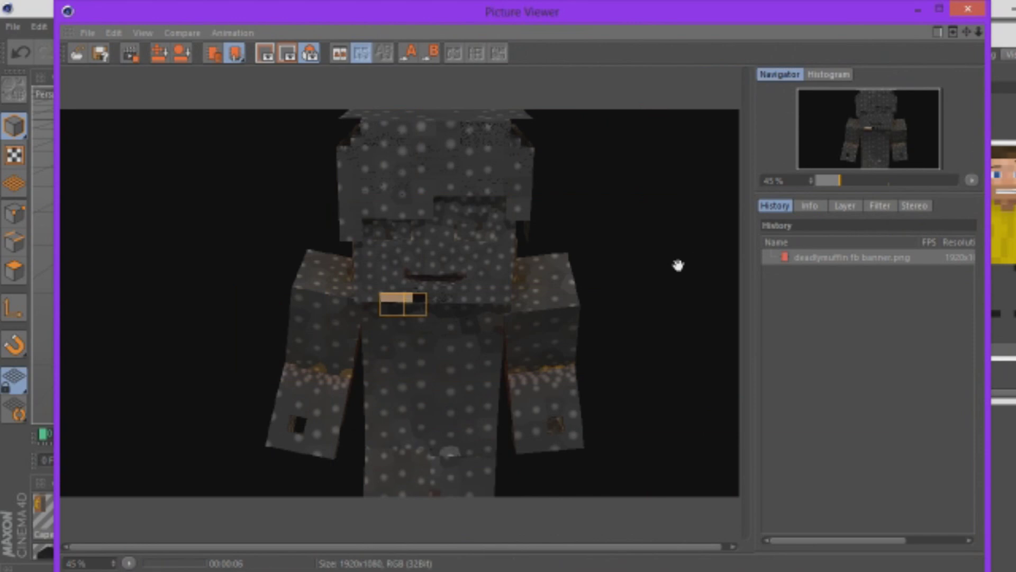
pyautogui.click(918, 10)
pyautogui.moveTo(694, 77)
pyautogui.mouseDown()
pyautogui.moveTo(640, 154)
pyautogui.moveTo(688, 80)
pyautogui.moveTo(658, 80)
pyautogui.moveTo(693, 66)
pyautogui.moveTo(667, 58)
pyautogui.moveTo(656, 101)
pyautogui.moveTo(691, 79)
pyautogui.mouseUp()
pyautogui.click(77, 565)
pyautogui.click(1012, 9)
pyautogui.click(1015, 32)
# Equip the rig's right hand with an axe and rotate the Right Arm control.
pyautogui.click(794, 66)
pyautogui.scroll(-10, 868, 450)
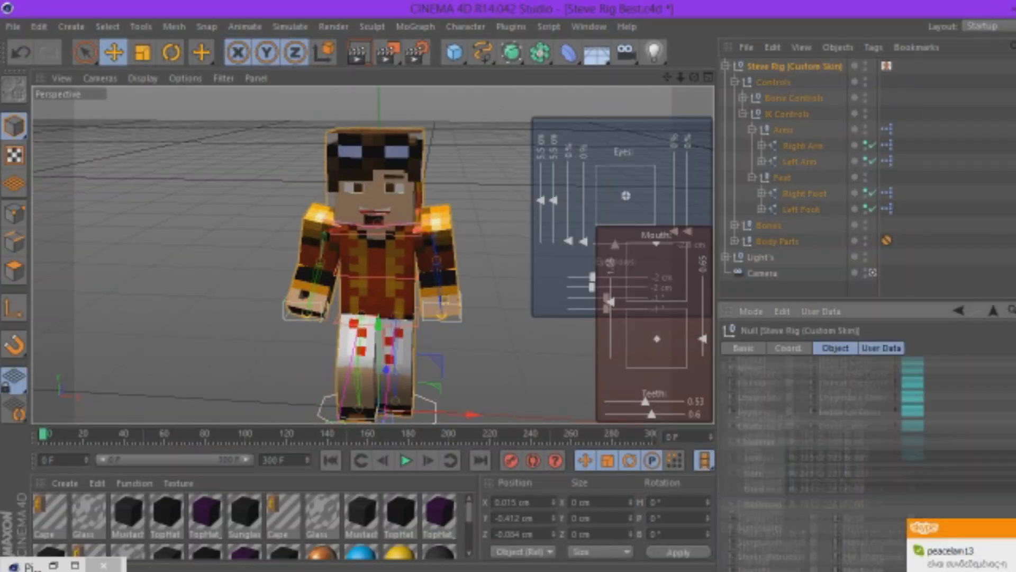
pyautogui.click(297, 296)
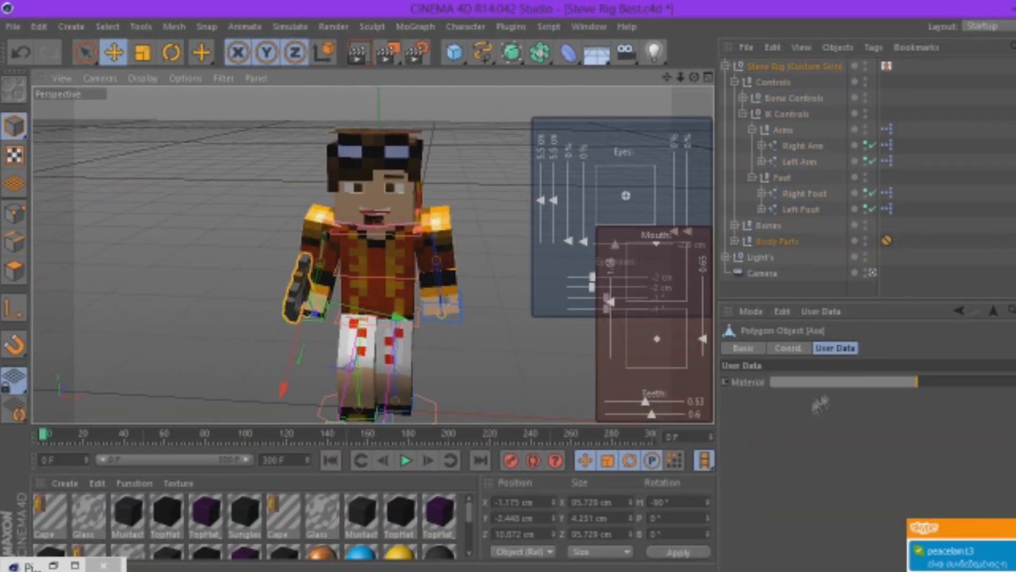
pyautogui.press('r')
pyautogui.click(802, 146)
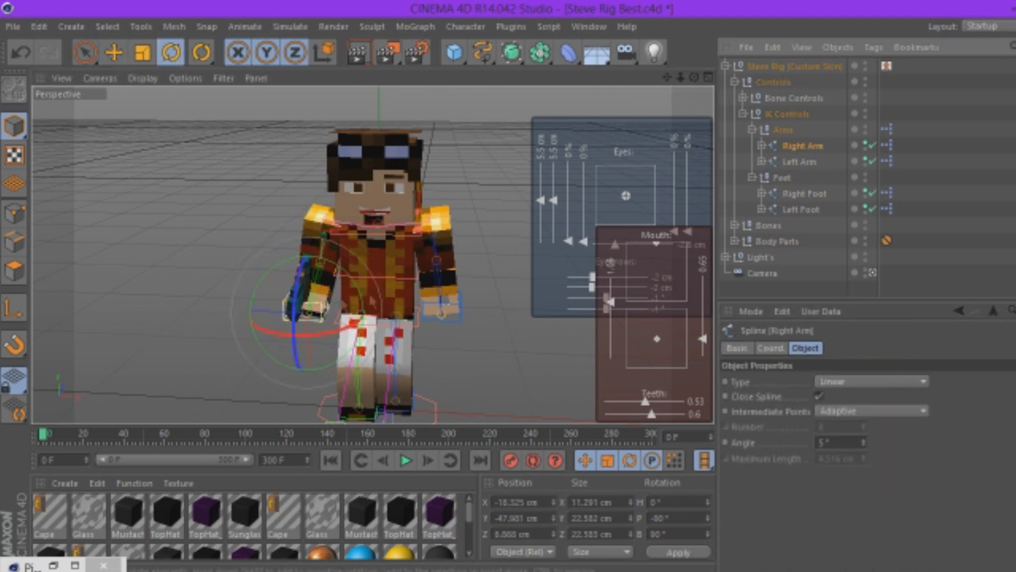
pyautogui.moveTo(279, 332); pyautogui.dragTo(299, 343)
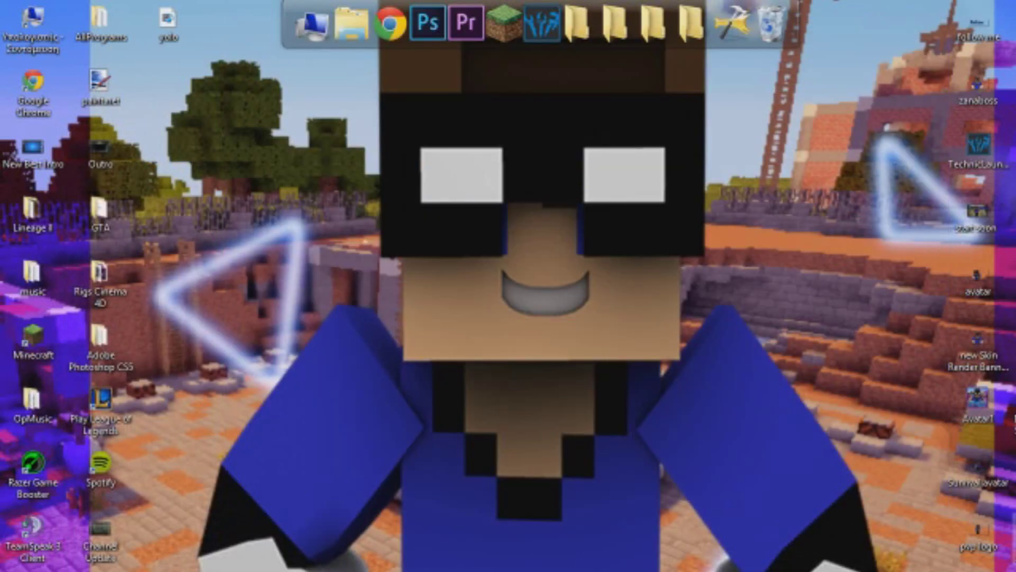
# Switch to the desktop's Recycle Bin and look through its image files.
pyautogui.scroll(-20, 843, 241)
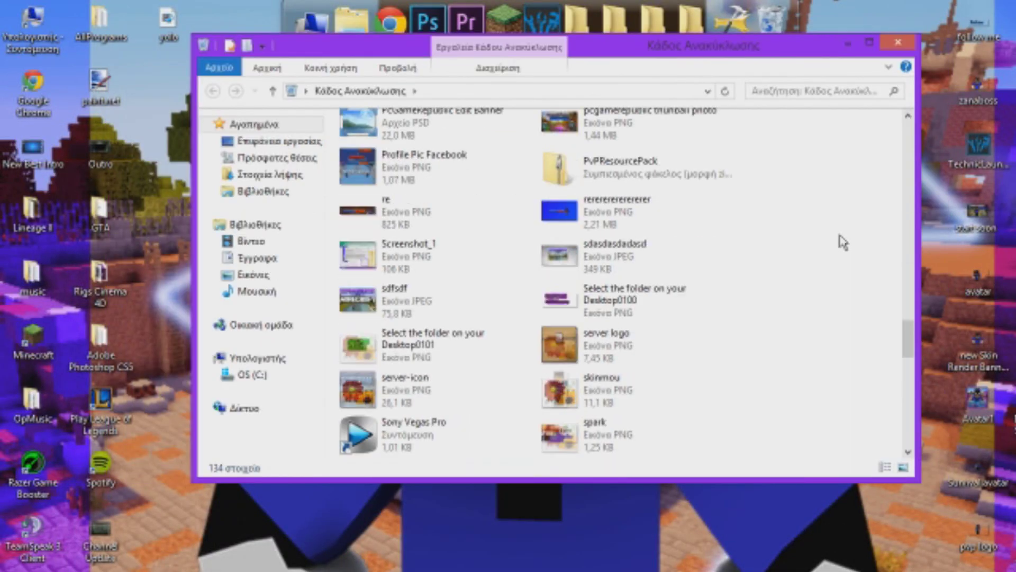
pyautogui.scroll(-10, 843, 245)
pyautogui.click(583, 315)
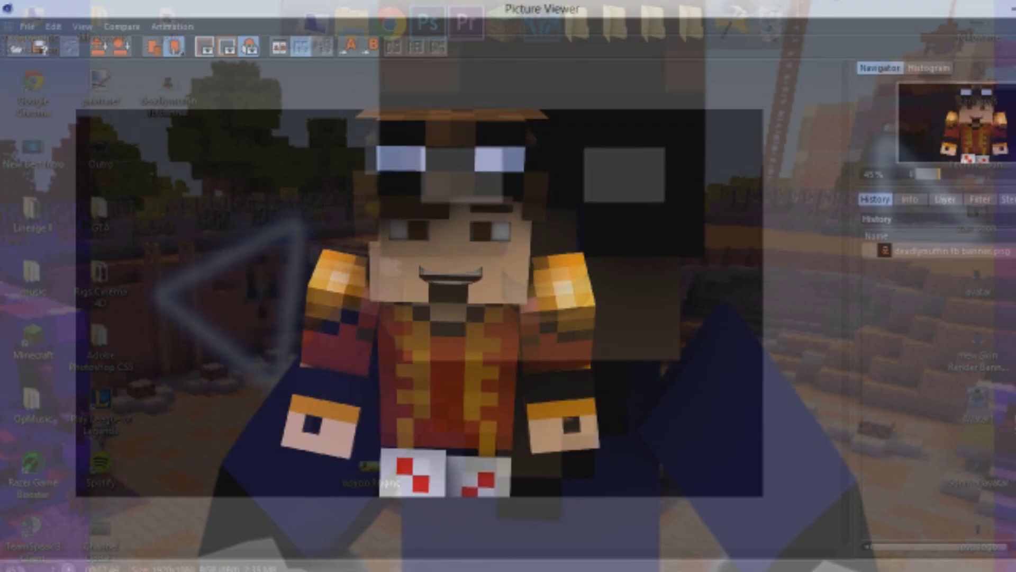
# Replace "fb banner" in the render's save file name so that it reads "deadlymuffin yout".
pyautogui.press('BackSpace')
pyautogui.press('BackSpace')
pyautogui.press('BackSpace')
pyautogui.press('BackSpace')
pyautogui.press('BackSpace')
pyautogui.press('BackSpace')
pyautogui.press('BackSpace')
pyautogui.press('BackSpace')
pyautogui.press('BackSpace')
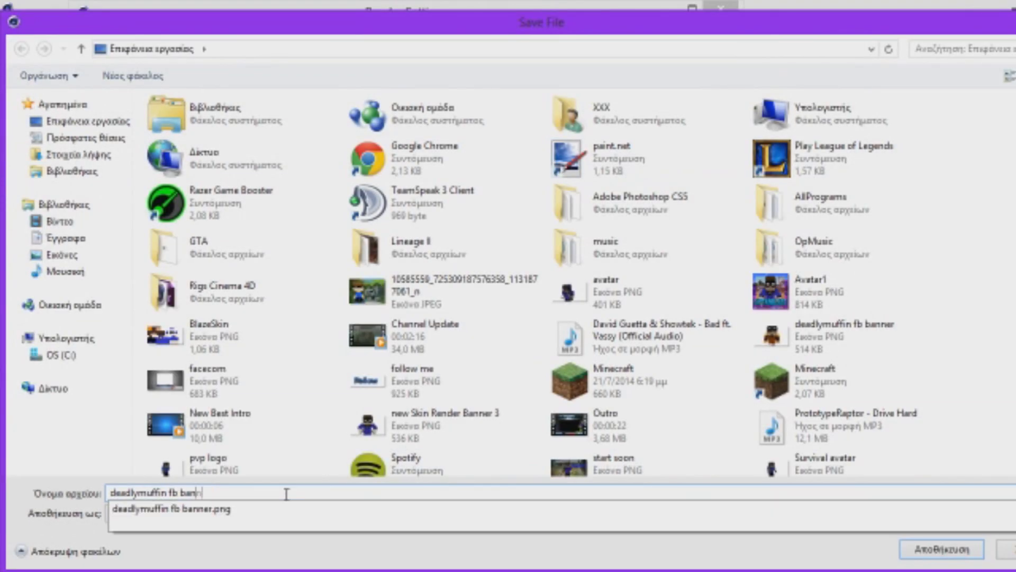
pyautogui.write('yout')
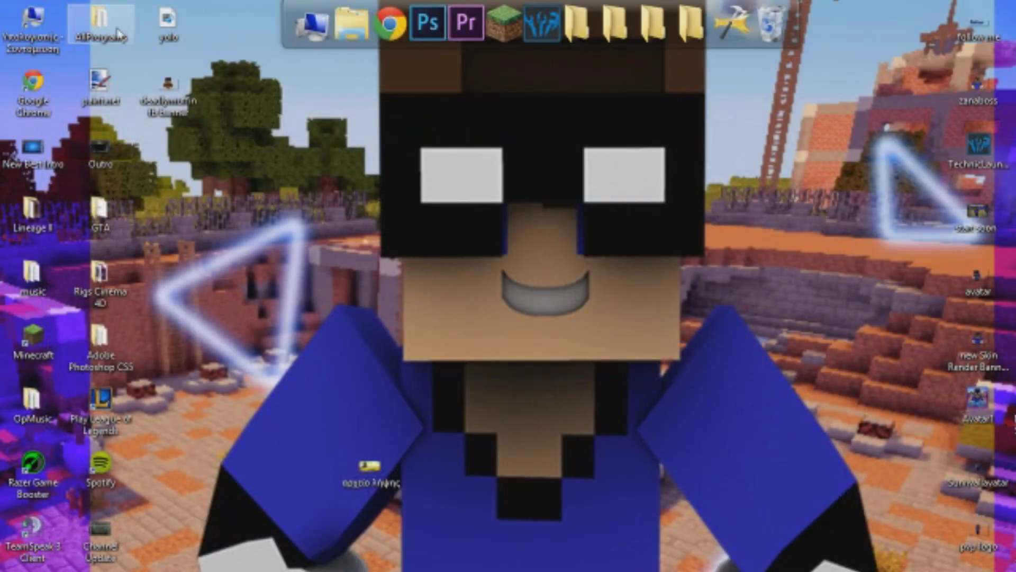
# Move the muffin image and one more image from the AllPrograms minecraft banner folder onto the desktop.
pyautogui.doubleClick(117, 34)
pyautogui.doubleClick(851, 196)
pyautogui.moveTo(597, 54); pyautogui.dragTo(645, 57)
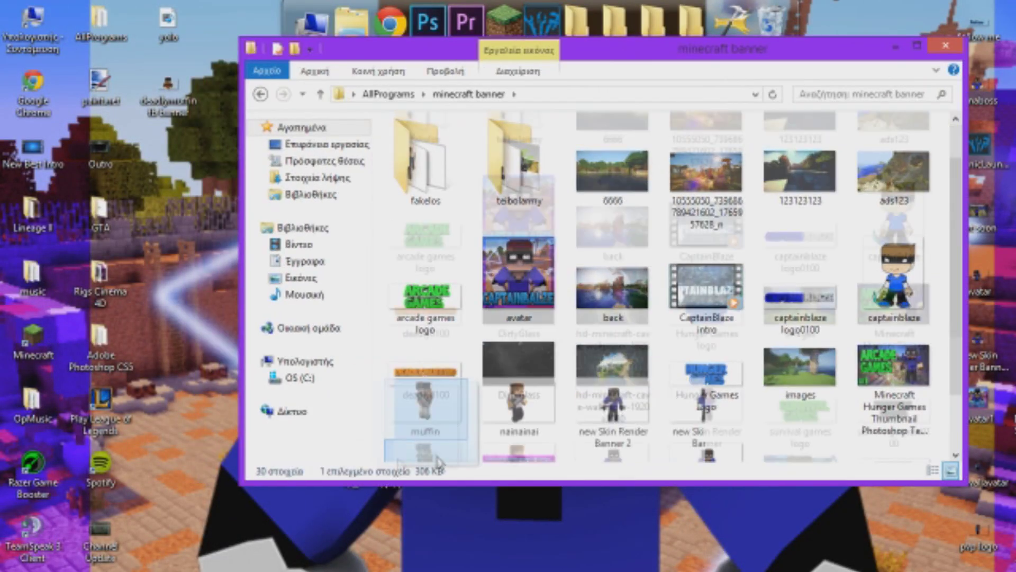
pyautogui.moveTo(437, 463); pyautogui.dragTo(170, 154)
pyautogui.moveTo(426, 312); pyautogui.dragTo(210, 260)
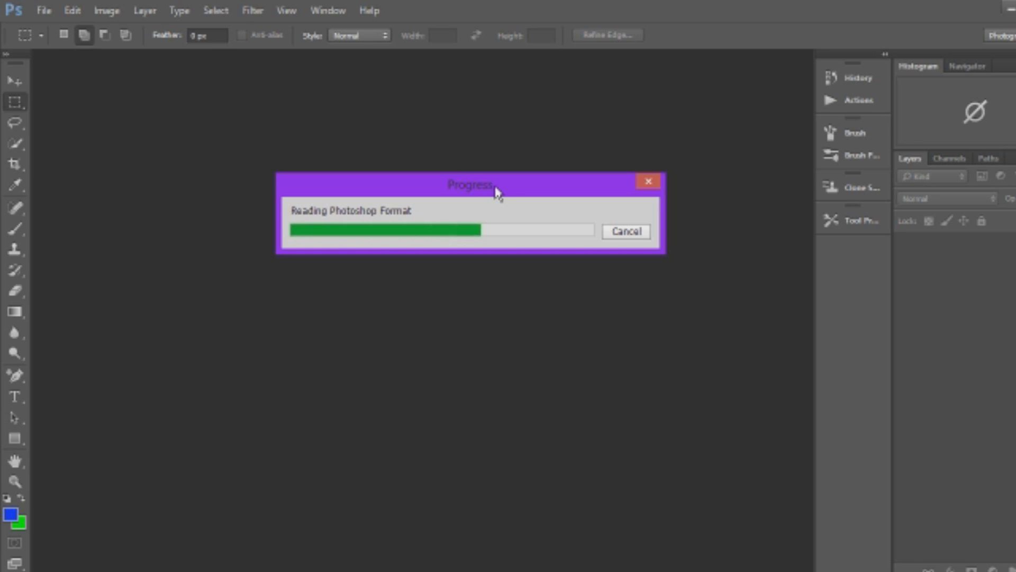
# Switch to Photoshop and hide the Message layer in Adam K Pack.psd.
pyautogui.moveTo(494, 188); pyautogui.dragTo(485, 244)
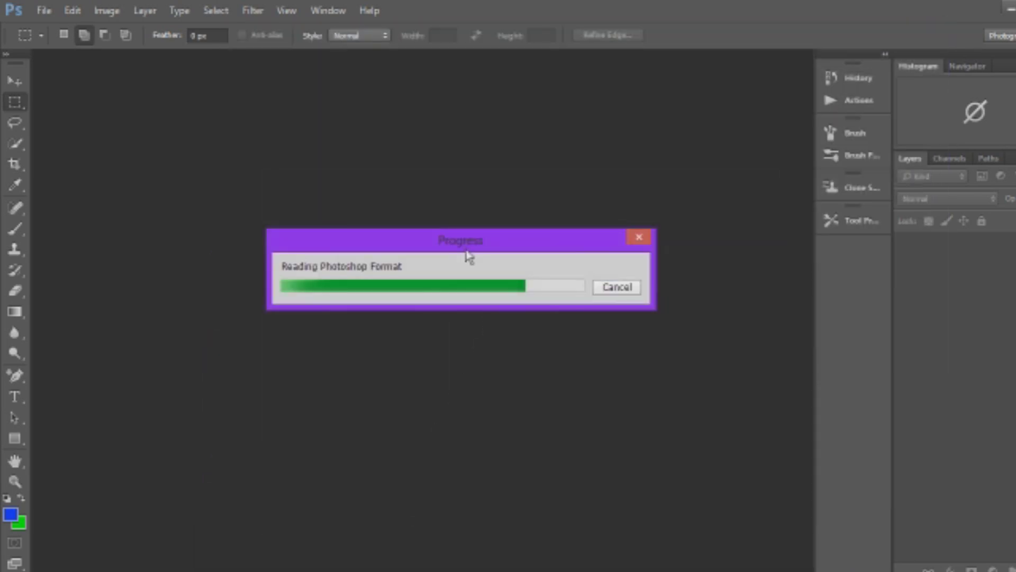
pyautogui.click(701, 368)
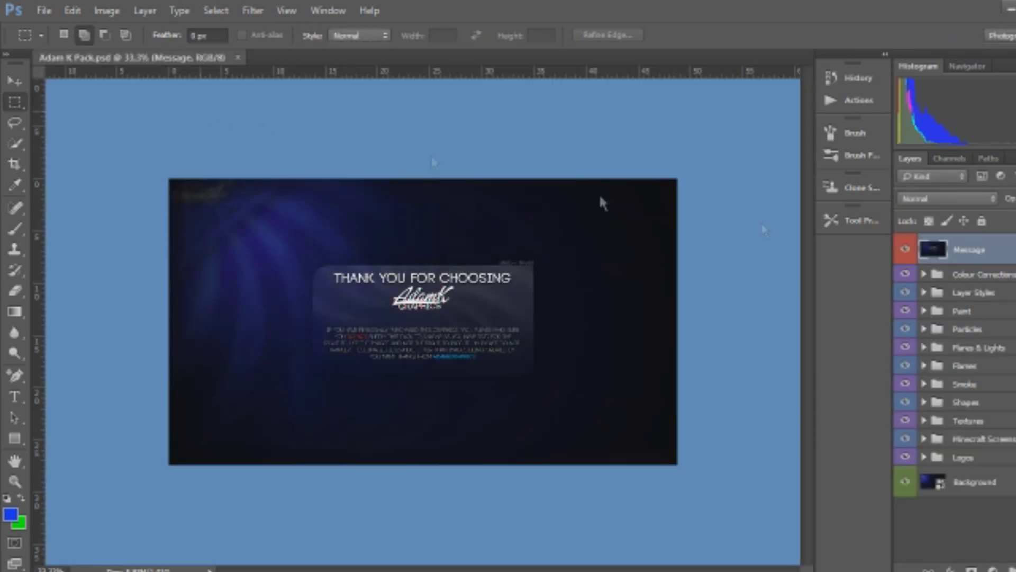
pyautogui.click(905, 249)
# Open YouTube Background (AdamK).psd and delete its LogoBox layer.
pyautogui.click(15, 80)
pyautogui.click(44, 11)
pyautogui.click(57, 44)
pyautogui.doubleClick(197, 200)
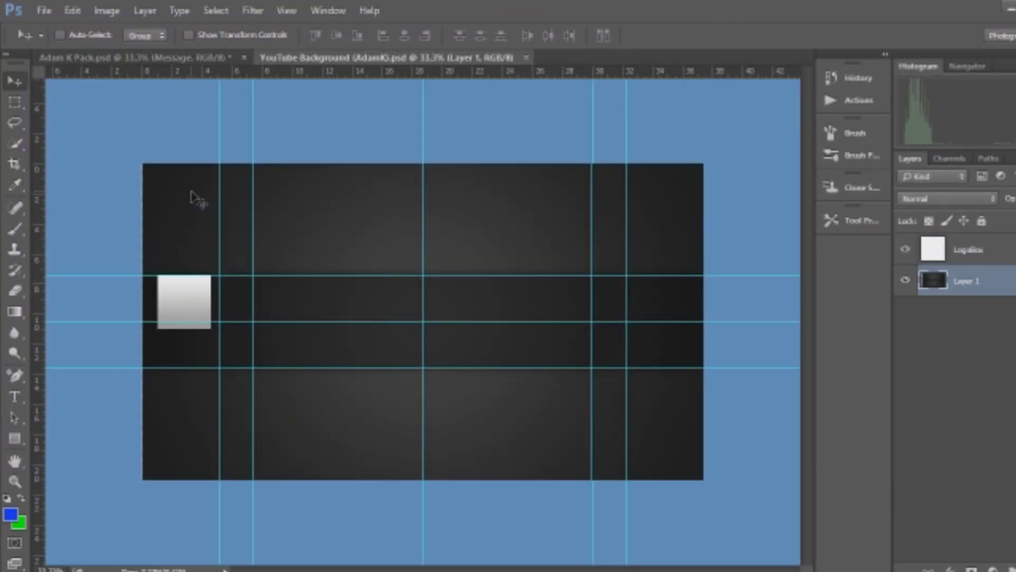
pyautogui.click(969, 250)
pyautogui.press('Delete')
# Select the full-width strip between the outer horizontal guides and move it out of the middle of Layer 1.
pyautogui.click(15, 102)
pyautogui.moveTo(142, 275); pyautogui.dragTo(703, 368)
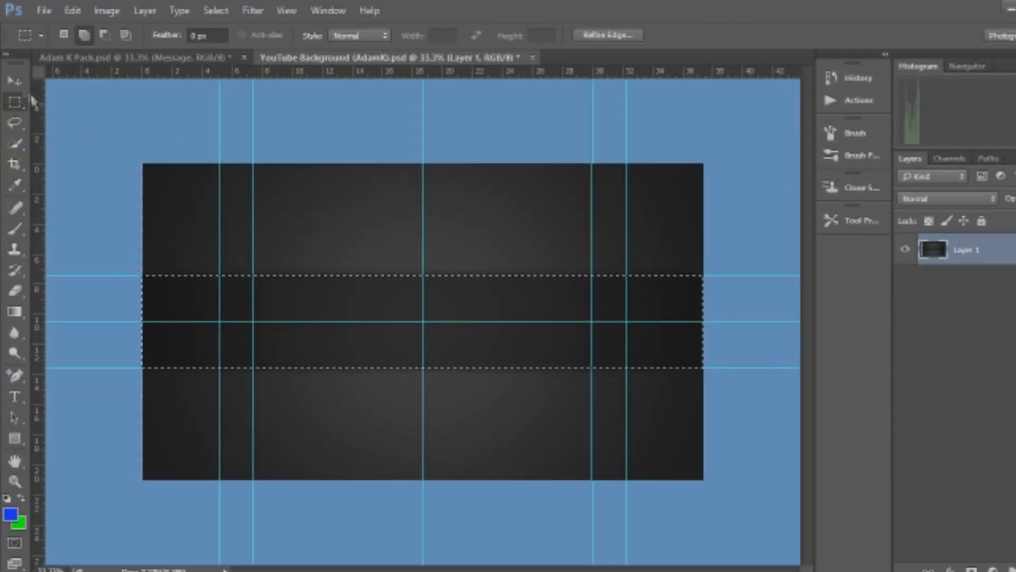
pyautogui.click(14, 81)
pyautogui.moveTo(482, 325); pyautogui.dragTo(482, 149)
# Place the windmill landscape image "αρχείο λήψης" and stretch it to fill the banner strip between the guides.
pyautogui.click(44, 11)
pyautogui.click(69, 386)
pyautogui.click(84, 110)
pyautogui.click(444, 331)
pyautogui.scroll(-5, 410, 351)
pyautogui.doubleClick(256, 386)
pyautogui.moveTo(340, 277); pyautogui.dragTo(140, 275)
pyautogui.moveTo(504, 367); pyautogui.dragTo(703, 367)
pyautogui.press('Return')
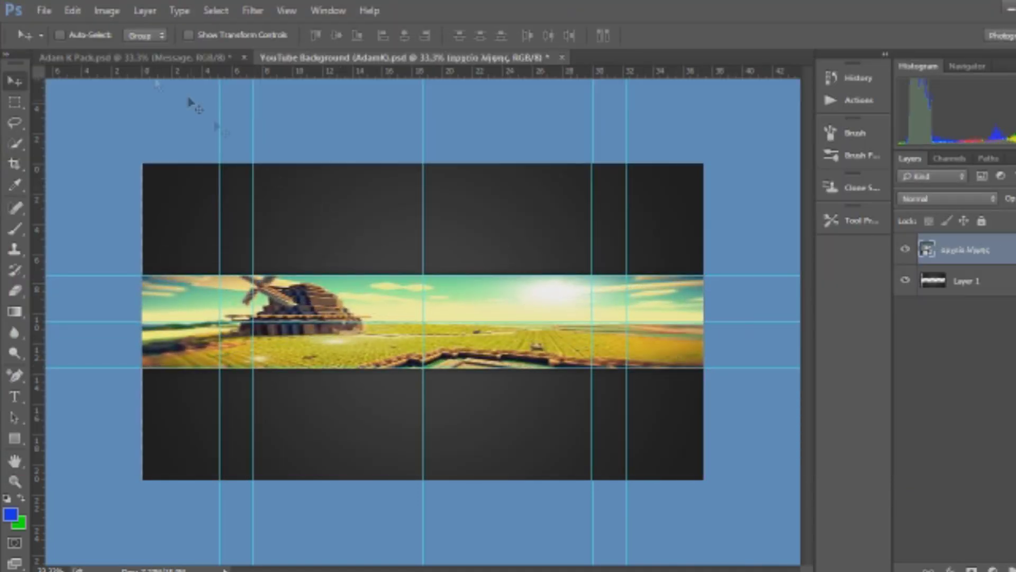
# Preview the AdamKTV, AdamKcolour, AdamKwarm, AdamKbright and AdamKblue colour corrections in Adam K Pack.psd, hiding each one again.
pyautogui.click(63, 56)
pyautogui.click(906, 311)
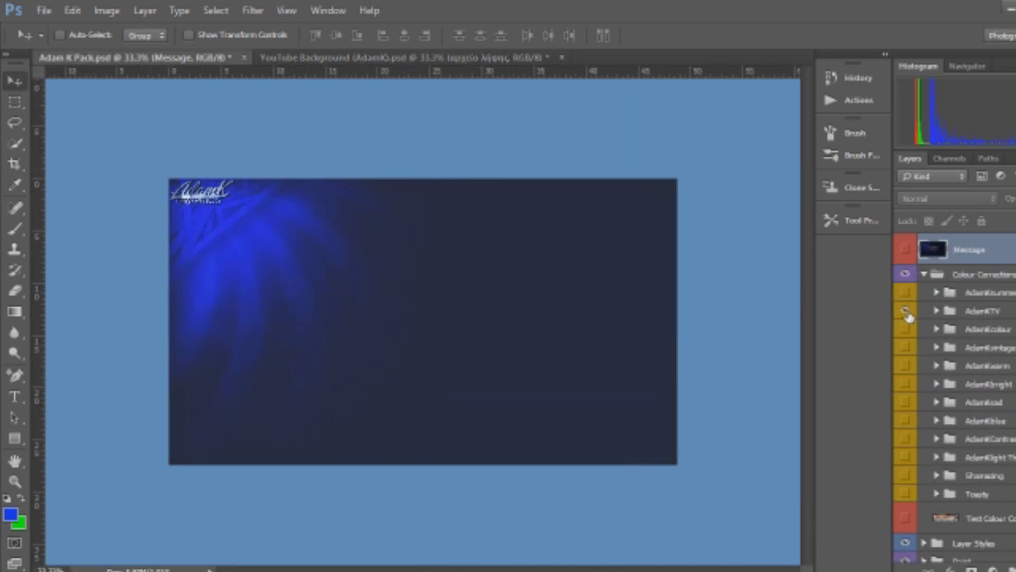
pyautogui.click(906, 312)
pyautogui.click(906, 330)
pyautogui.click(906, 330)
pyautogui.click(906, 366)
pyautogui.click(906, 365)
pyautogui.click(906, 384)
pyautogui.click(906, 385)
pyautogui.click(906, 422)
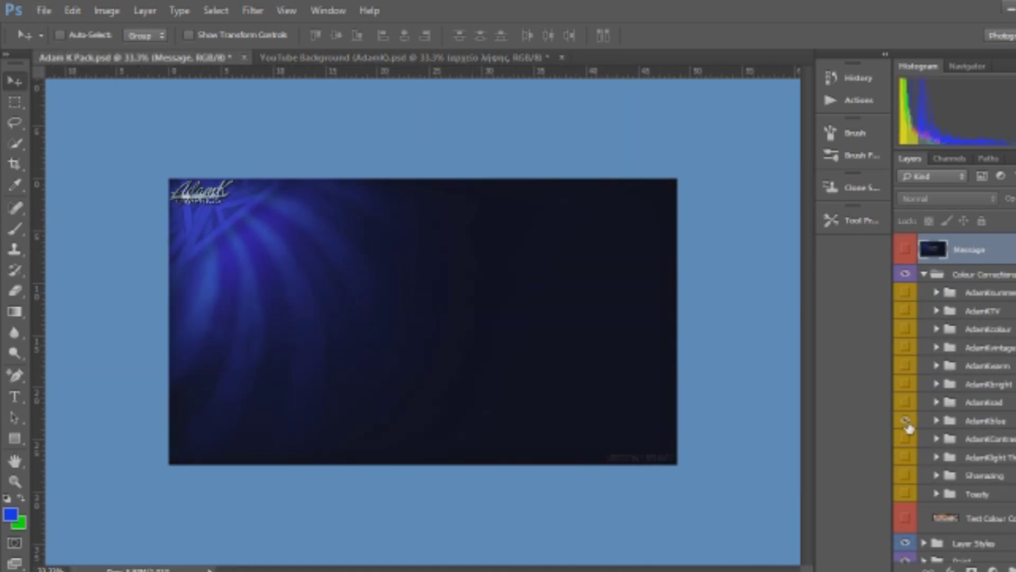
pyautogui.click(906, 422)
pyautogui.click(906, 366)
pyautogui.click(906, 366)
# Copy the AdamKsummer colour correction into the YouTube background, above the windmill image and below Layer 1.
pyautogui.click(906, 293)
pyautogui.moveTo(979, 294); pyautogui.dragTo(977, 235)
pyautogui.click(924, 275)
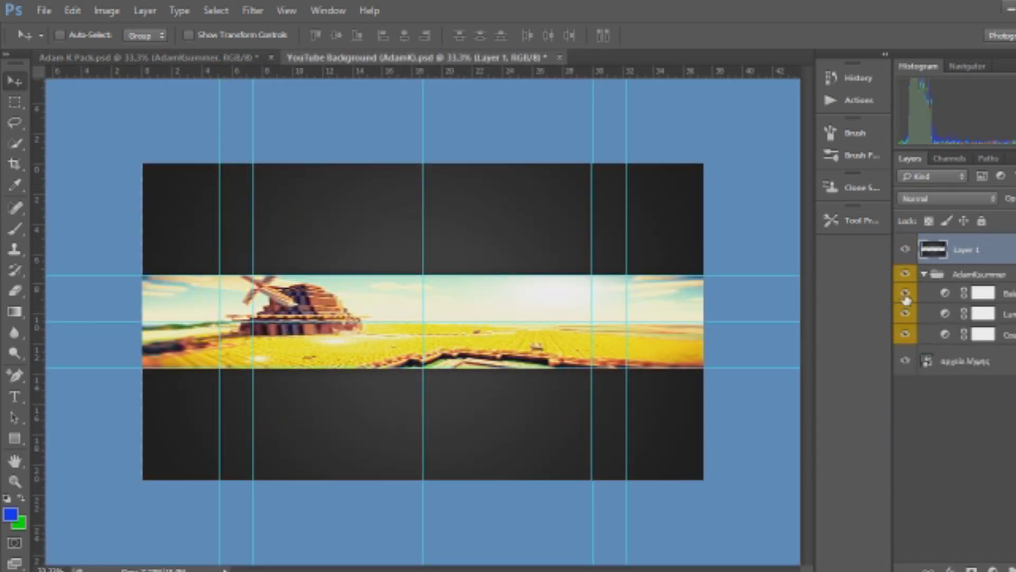
pyautogui.click(921, 276)
pyautogui.click(924, 275)
# Hide AdamKsummer in Adam K Pack.psd and show the expanded Click Here group of Layer Styles.
pyautogui.click(244, 57)
pyautogui.click(906, 293)
pyautogui.click(924, 274)
pyautogui.click(923, 293)
pyautogui.click(905, 311)
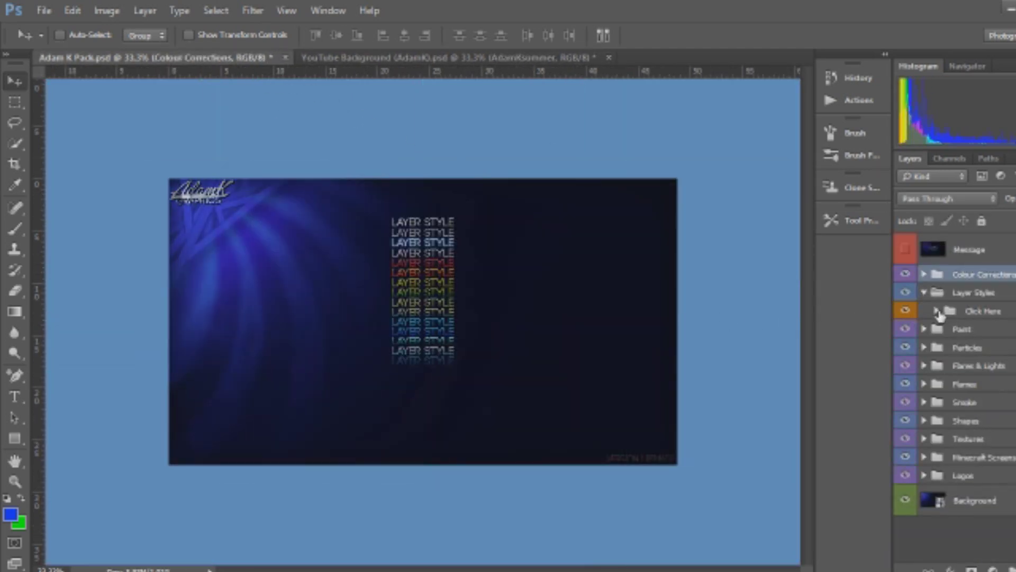
pyautogui.click(936, 311)
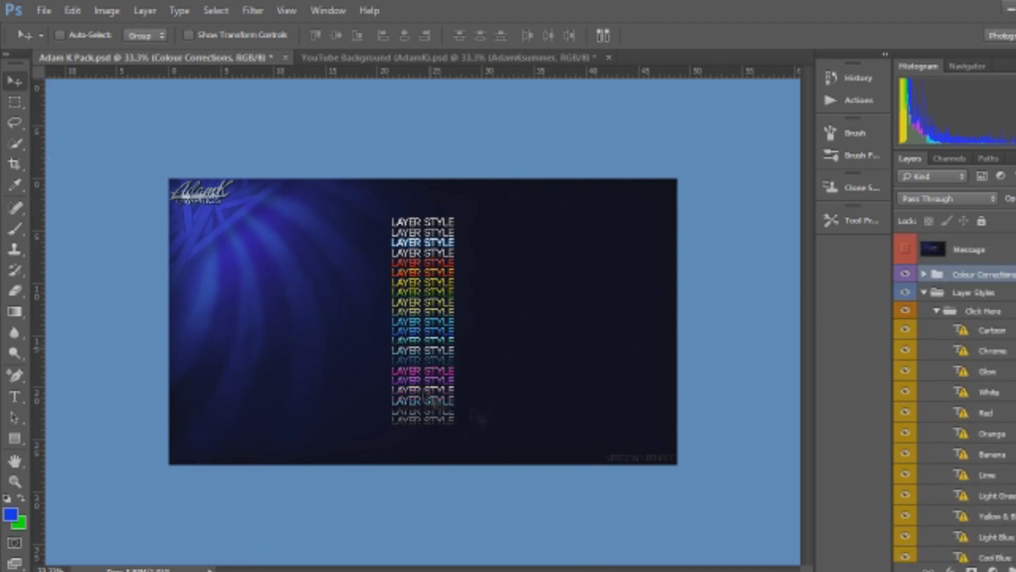
# Copy the layer style of the Orange text layer.
pyautogui.click(603, 35)
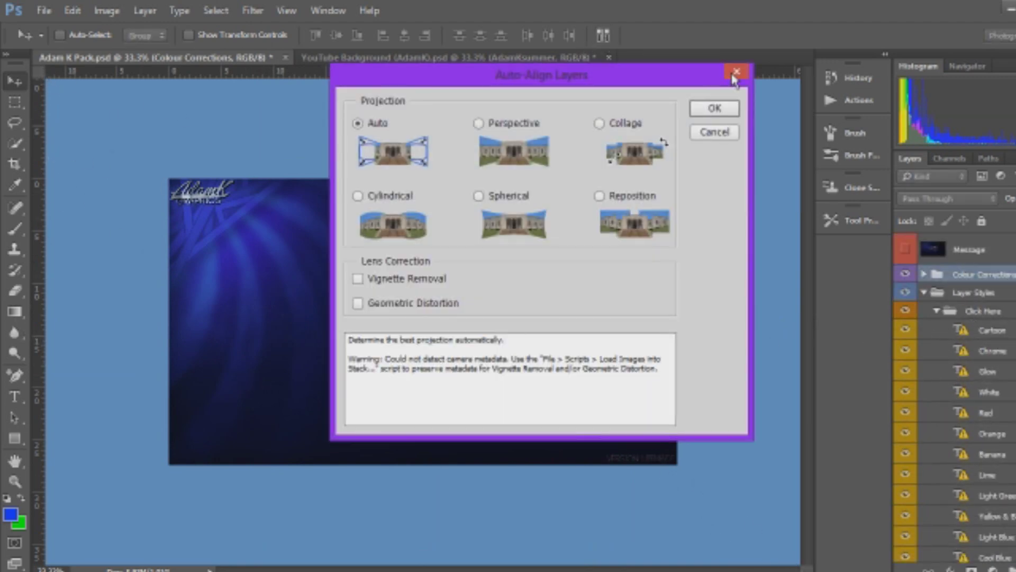
pyautogui.click(735, 74)
pyautogui.scroll(-3, 958, 422)
pyautogui.rightClick(996, 342)
pyautogui.click(857, 533)
# Add the text "DeadlyMuffin" to the YouTube banner and position it over the windmill.
pyautogui.click(357, 58)
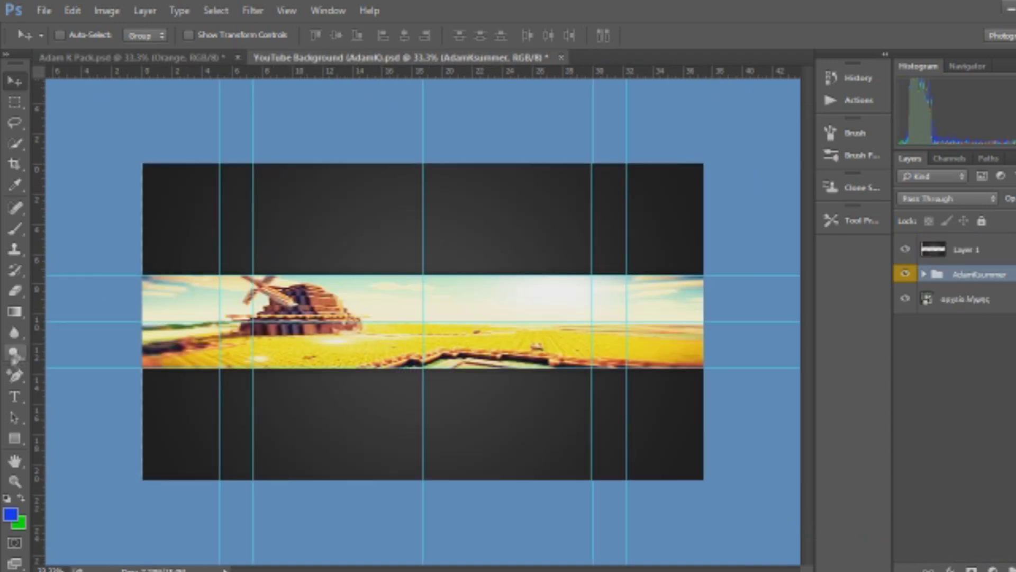
pyautogui.click(15, 396)
pyautogui.click(279, 315)
pyautogui.write('ReadlyMuffin')
pyautogui.click(16, 79)
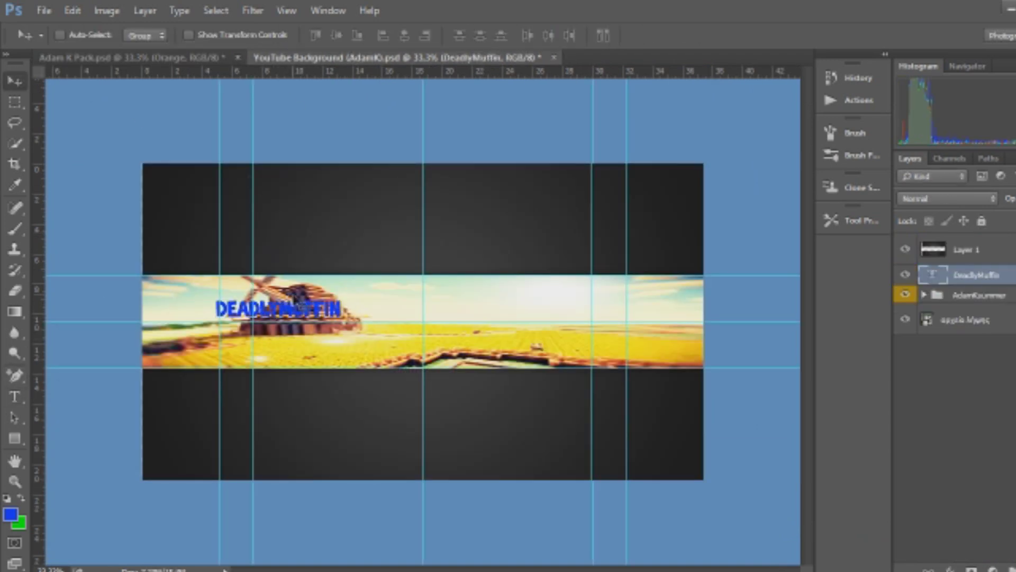
pyautogui.moveTo(292, 285); pyautogui.dragTo(345, 274)
# Paste the copied layer style onto the DeadlyMuffin text and go through its Stroke settings.
pyautogui.rightClick(972, 275)
pyautogui.click(840, 547)
pyautogui.rightClick(978, 276)
pyautogui.click(804, 112)
pyautogui.click(501, 198)
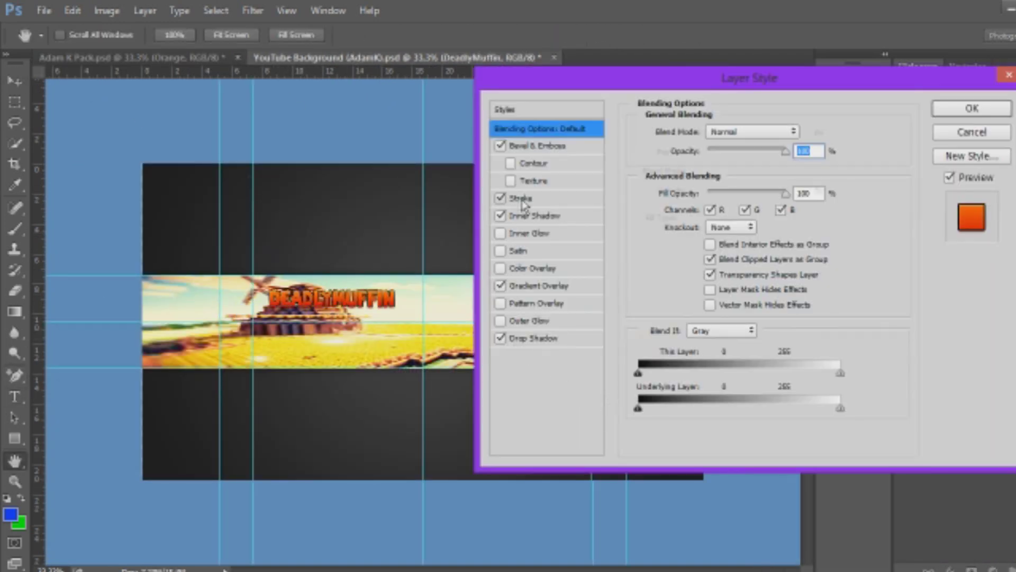
pyautogui.click(585, 200)
pyautogui.click(973, 107)
# Enlarge the DeadlyMuffin text and fit it against the upper edge of the banner strip.
pyautogui.hotkey('ctrl', 't')
pyautogui.moveTo(394, 289)
pyautogui.mouseDown()
pyautogui.moveTo(413, 275)
pyautogui.moveTo(377, 297)
pyautogui.mouseUp()
pyautogui.press('Return')
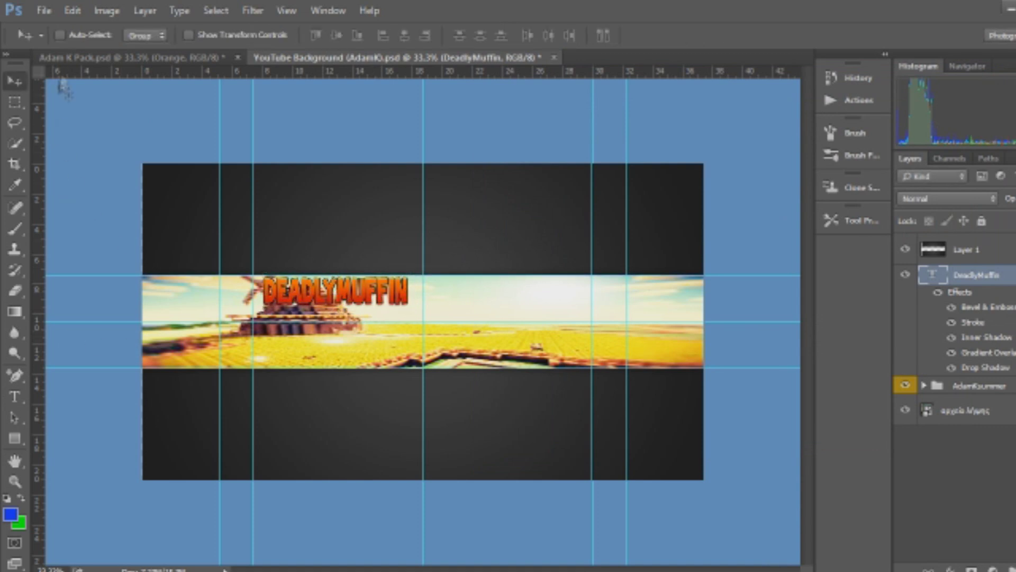
# Bring the Facebook logo from the Adam K pack's Logos group into the banner and scale it down beneath the DeadlyMuffin title.
pyautogui.hotkey('ctrl', 'Tab')
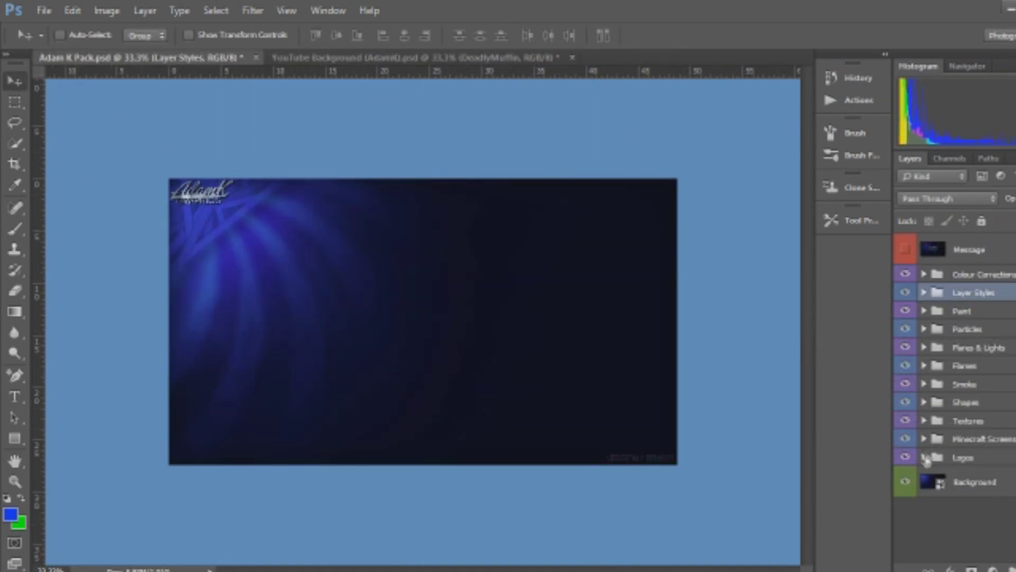
pyautogui.click(905, 476)
pyautogui.click(936, 476)
pyautogui.scroll(-2, 979, 437)
pyautogui.click(989, 438)
pyautogui.moveTo(475, 191); pyautogui.dragTo(281, 344)
pyautogui.hotkey('ctrl', 't')
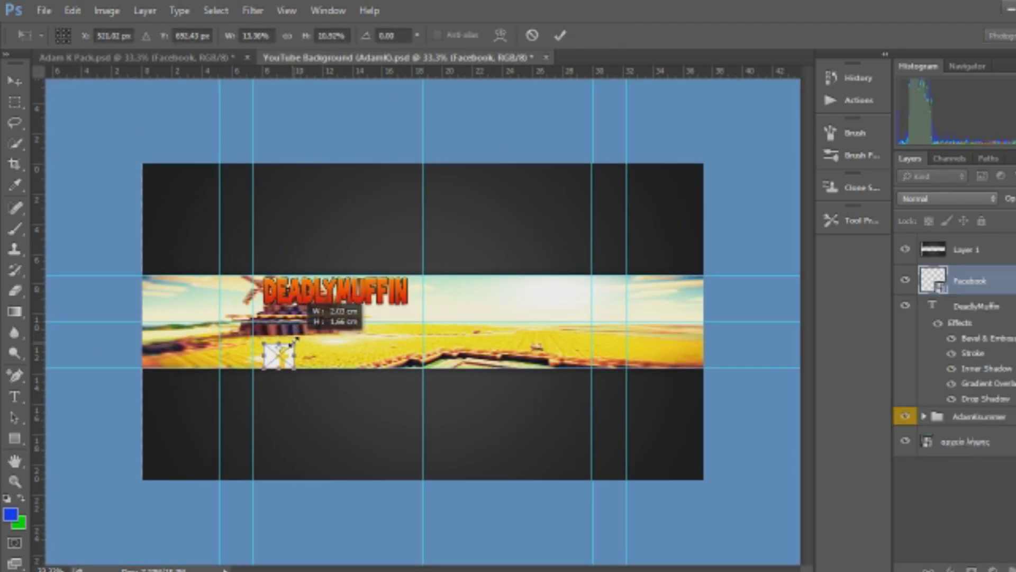
pyautogui.click(15, 81)
pyautogui.press('Return')
# Try the Overlay blend mode on the Facebook logo and set it to Screen.
pyautogui.click(945, 200)
pyautogui.click(912, 356)
pyautogui.click(937, 200)
pyautogui.click(917, 308)
# Add a Gradient Overlay to the Facebook logo and color the gradient's black stop orange.
pyautogui.rightClick(978, 287)
pyautogui.click(818, 95)
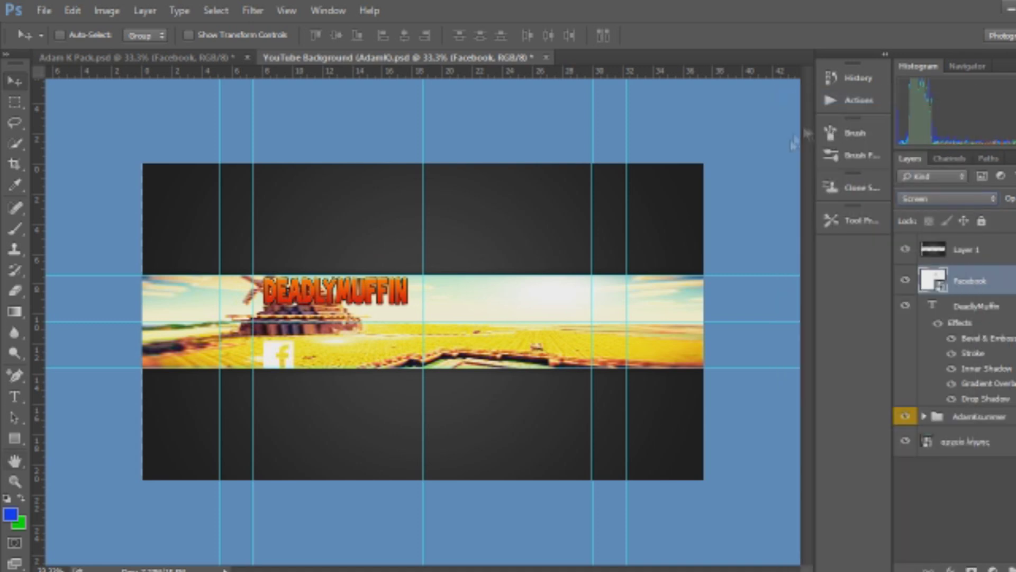
pyautogui.click(513, 286)
pyautogui.click(752, 170)
pyautogui.click(469, 508)
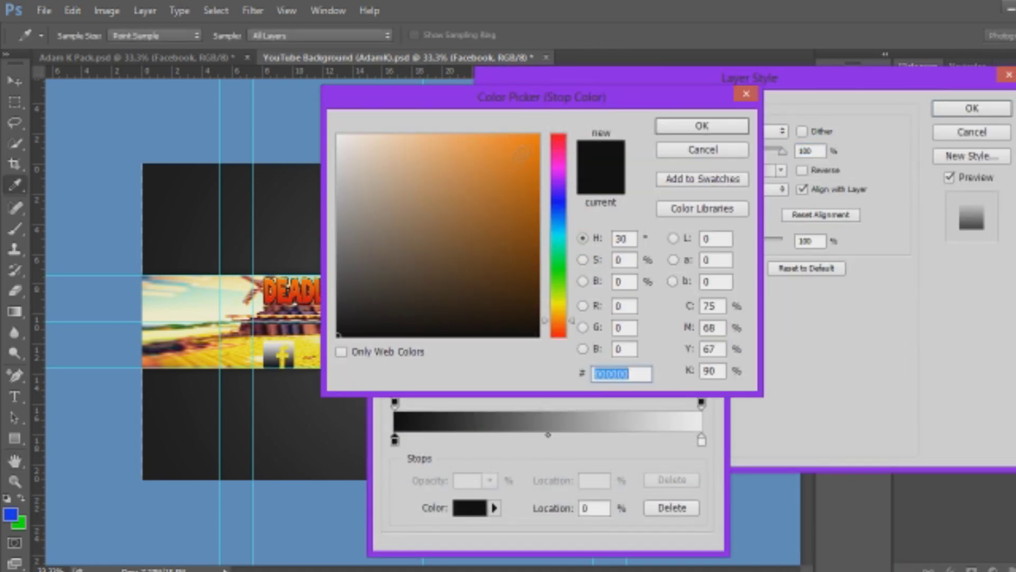
pyautogui.click(563, 326)
pyautogui.click(702, 126)
# Set the end stop of the Facebook logo's gradient to orange #ff5400 and apply the gradient.
pyautogui.click(701, 440)
pyautogui.click(470, 507)
pyautogui.click(559, 326)
pyautogui.click(538, 135)
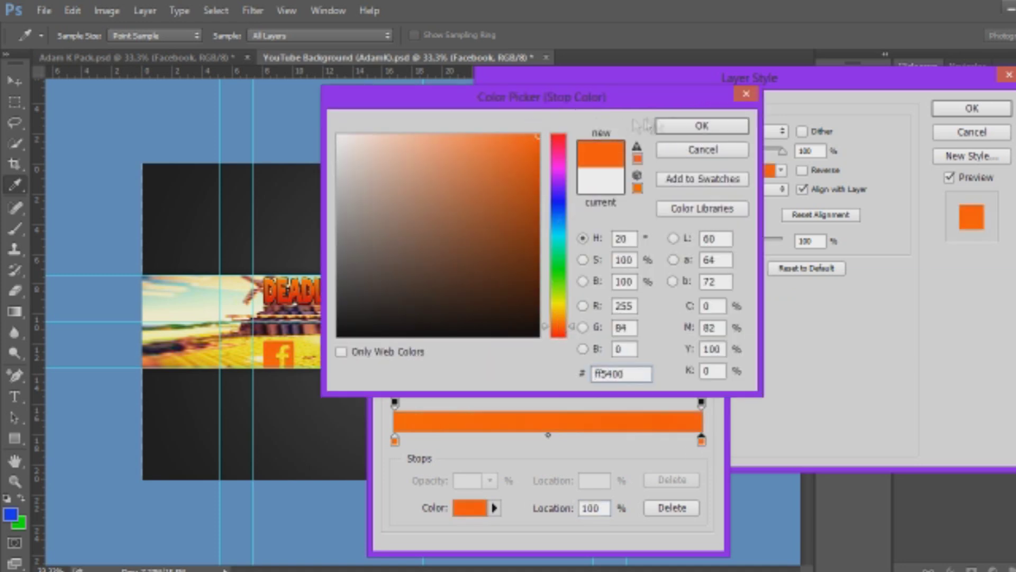
pyautogui.click(701, 126)
pyautogui.click(686, 201)
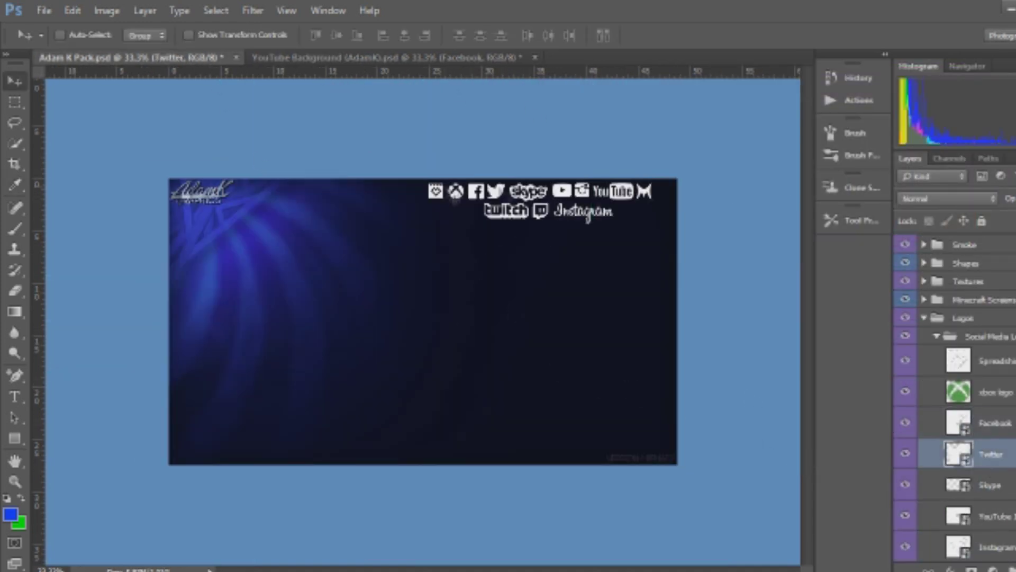
# Place a scaled-down Twitter logo beside the Facebook logo and give it a Gradient Overlay with an orange first stop.
pyautogui.moveTo(452, 58); pyautogui.dragTo(322, 362)
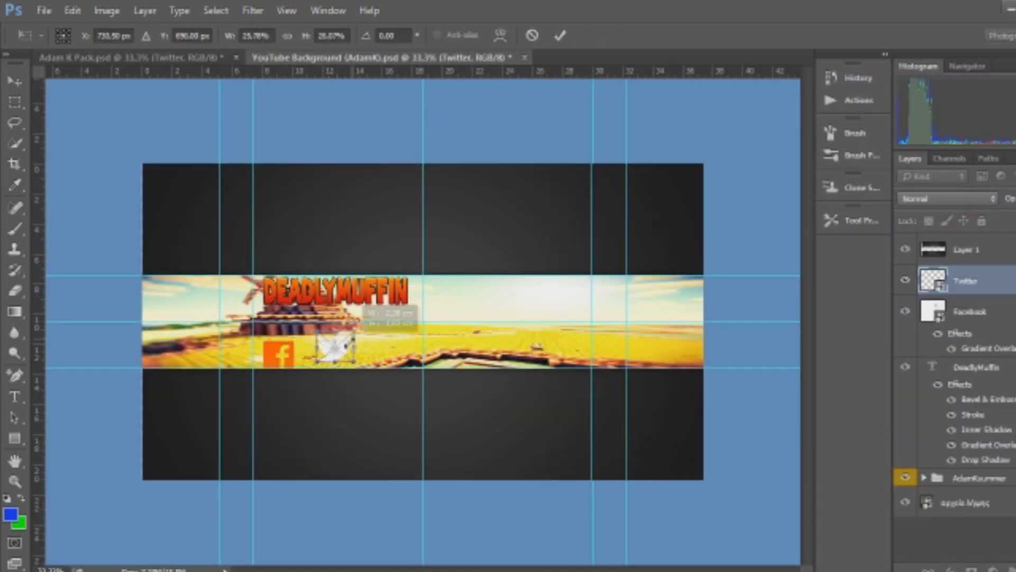
pyautogui.rightClick(966, 281)
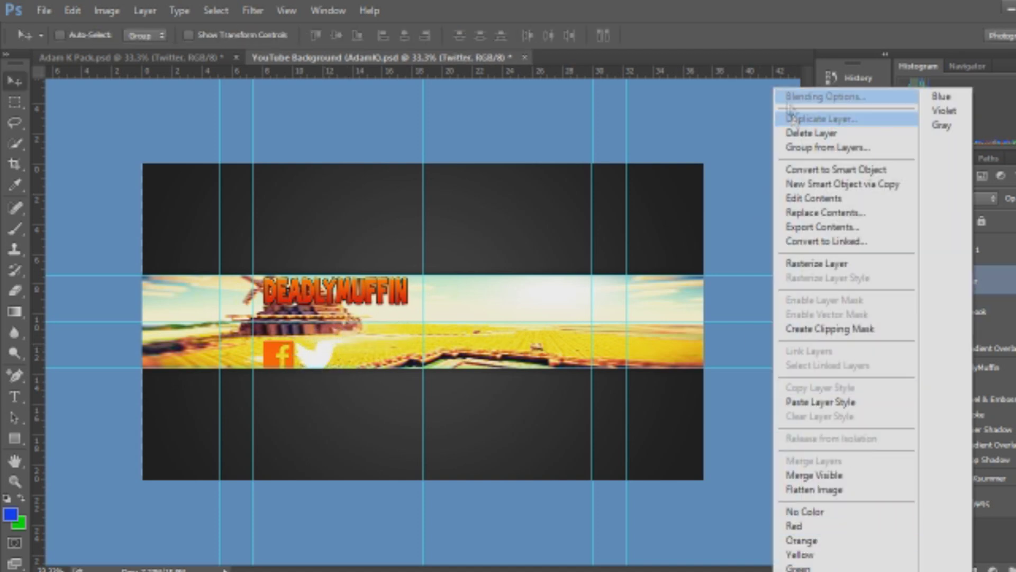
pyautogui.click(799, 100)
pyautogui.click(538, 286)
pyautogui.click(732, 171)
pyautogui.click(395, 440)
pyautogui.click(474, 509)
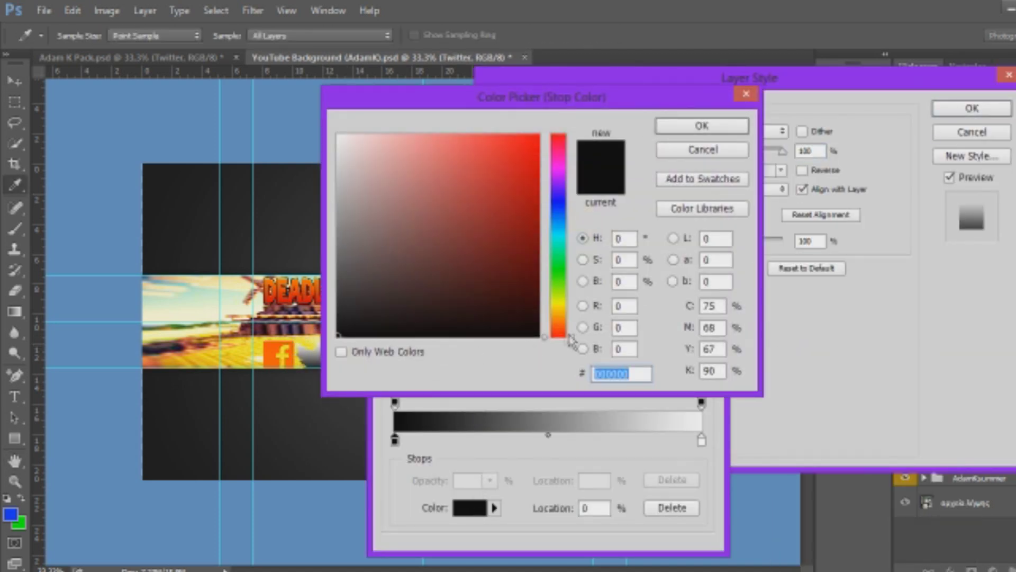
pyautogui.click(559, 321)
pyautogui.click(540, 135)
pyautogui.click(698, 126)
# Set the end stop of the Twitter logo's gradient to orange #ff7200 and apply the overlay.
pyautogui.click(702, 440)
pyautogui.click(474, 509)
pyautogui.click(558, 323)
pyautogui.write('ff7200')
pyautogui.press('Return')
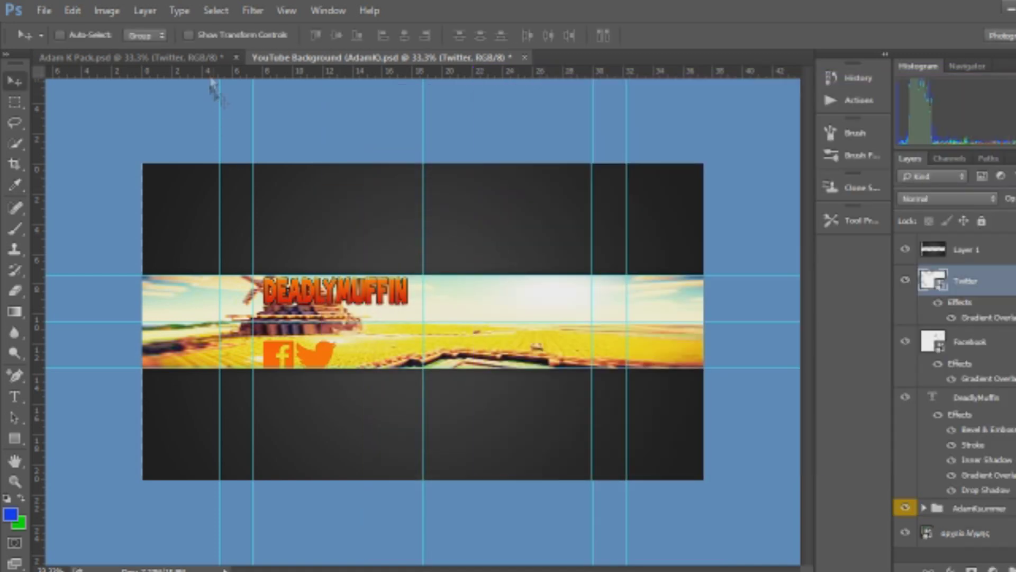
# Bring the Twitch 1 logo from the pack next to the Twitter logo and open its Gradient Overlay for editing.
pyautogui.click(130, 57)
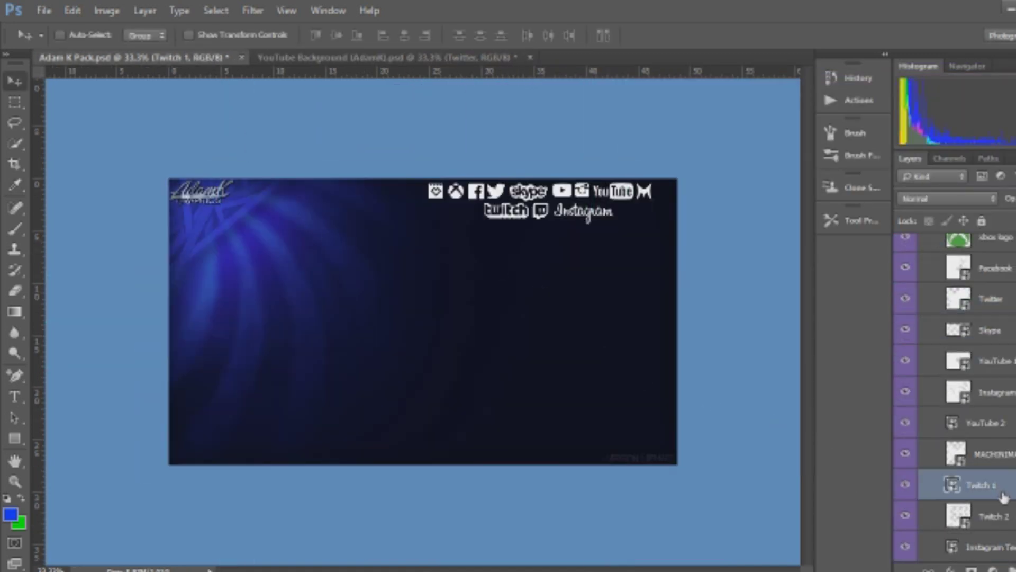
pyautogui.moveTo(495, 210); pyautogui.dragTo(381, 358)
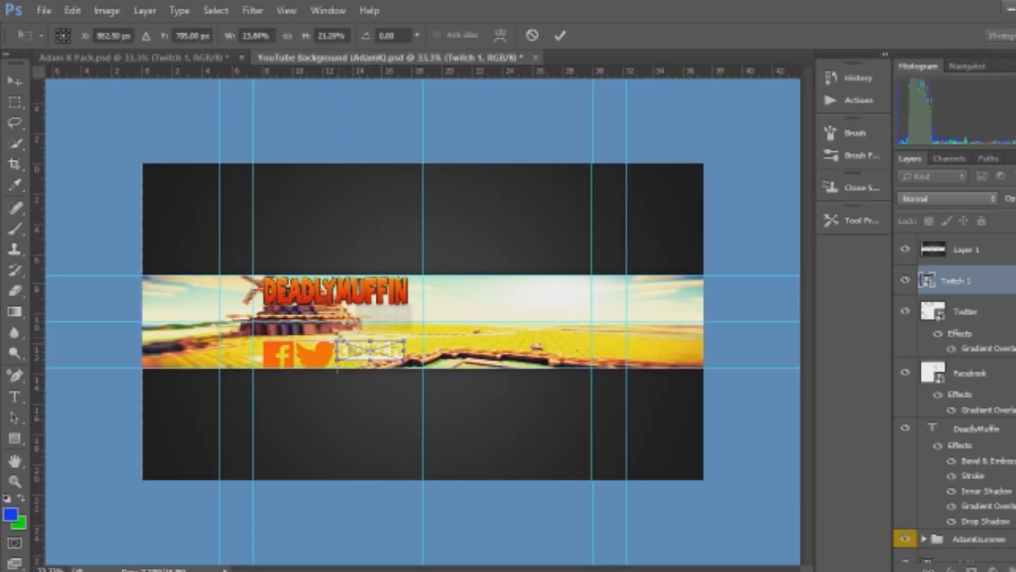
pyautogui.rightClick(955, 281)
pyautogui.click(824, 93)
pyautogui.click(551, 285)
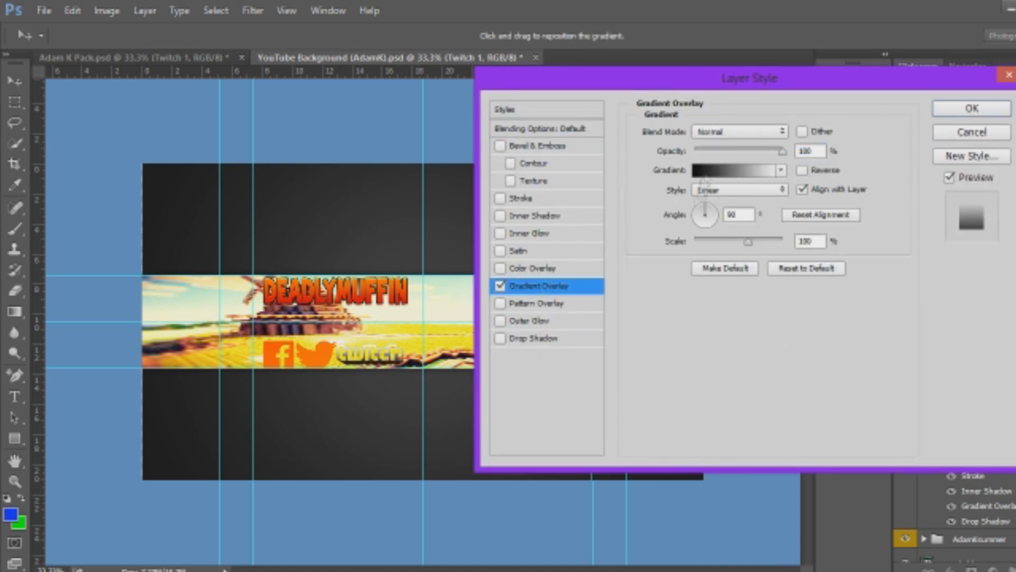
pyautogui.click(736, 169)
# Try a magenta first stop in the Twitch logo's gradient.
pyautogui.click(395, 440)
pyautogui.click(470, 508)
pyautogui.click(558, 162)
pyautogui.click(500, 165)
pyautogui.click(702, 126)
pyautogui.moveTo(597, 167); pyautogui.dragTo(701, 139)
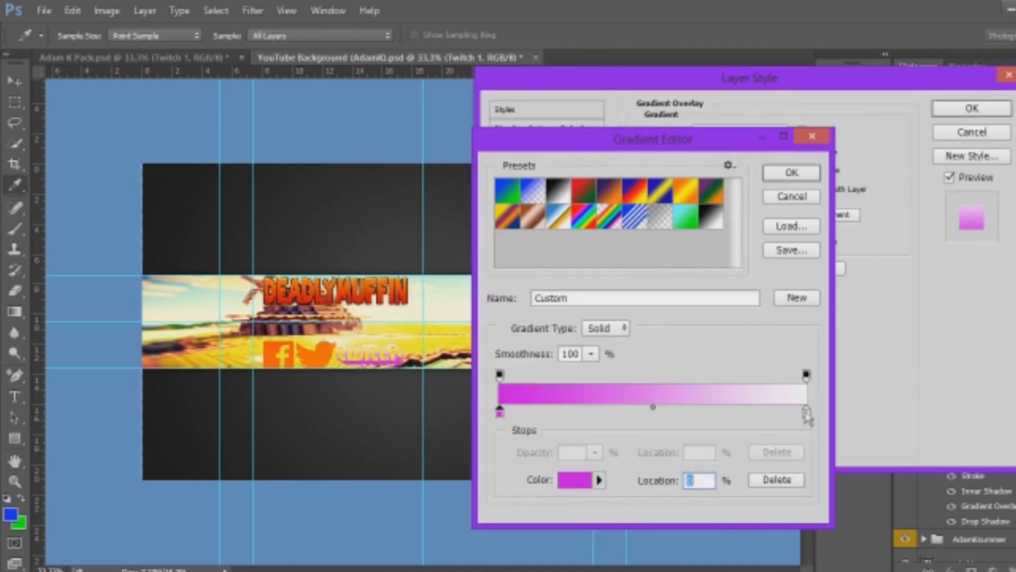
# Set both stops of the Twitch logo's gradient to orange and apply the Gradient Overlay.
pyautogui.click(806, 412)
pyautogui.click(575, 480)
pyautogui.click(702, 126)
pyautogui.click(575, 480)
pyautogui.moveTo(559, 305); pyautogui.dragTo(560, 319)
pyautogui.click(702, 126)
pyautogui.click(508, 411)
pyautogui.click(575, 480)
pyautogui.click(700, 124)
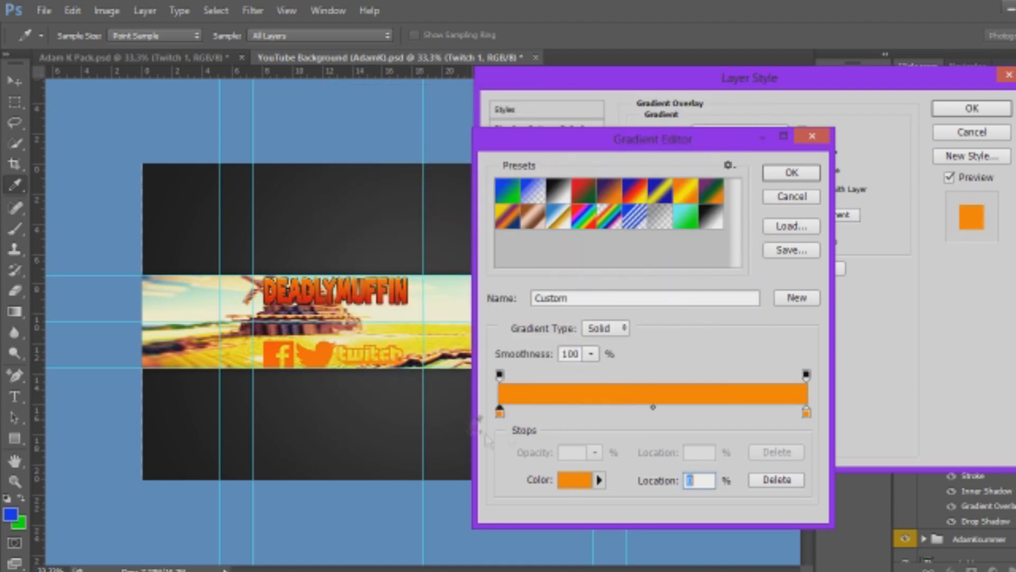
pyautogui.click(792, 173)
pyautogui.click(971, 108)
# Embed the muffin render in the banner and scale it to stand in the strip just past the center guide.
pyautogui.click(44, 11)
pyautogui.click(87, 212)
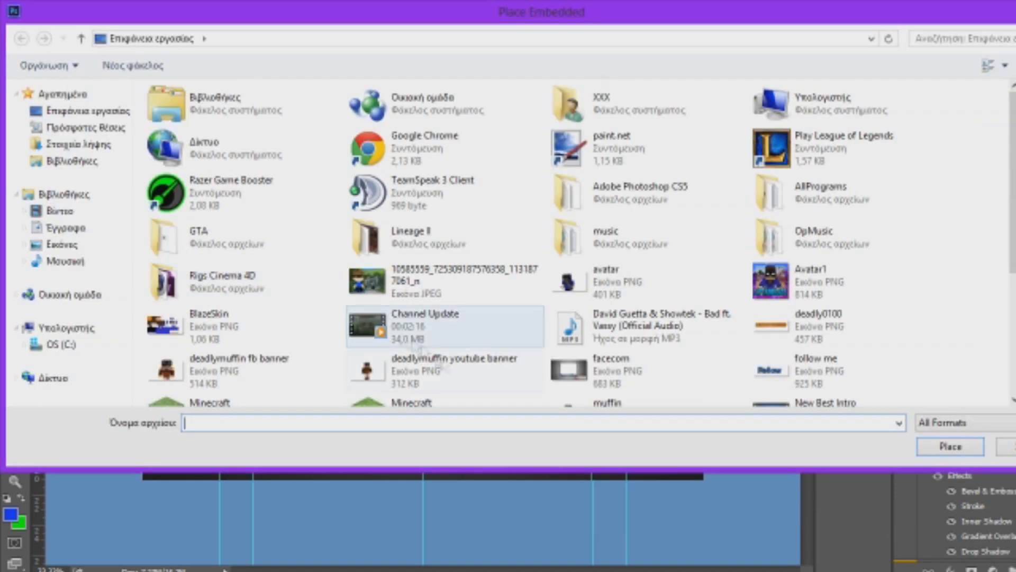
pyautogui.click(775, 360)
pyautogui.scroll(-5, 688, 391)
pyautogui.doubleClick(635, 227)
pyautogui.moveTo(529, 275); pyautogui.dragTo(606, 379)
pyautogui.moveTo(220, 267); pyautogui.dragTo(535, 439)
pyautogui.moveTo(642, 479); pyautogui.dragTo(478, 317)
# Embed the deadlymuffin fb banner render as a second character and scale it down.
pyautogui.click(44, 11)
pyautogui.click(87, 211)
pyautogui.click(449, 331)
pyautogui.doubleClick(275, 377)
pyautogui.moveTo(143, 164); pyautogui.dragTo(356, 223)
pyautogui.moveTo(295, 213); pyautogui.dragTo(564, 372)
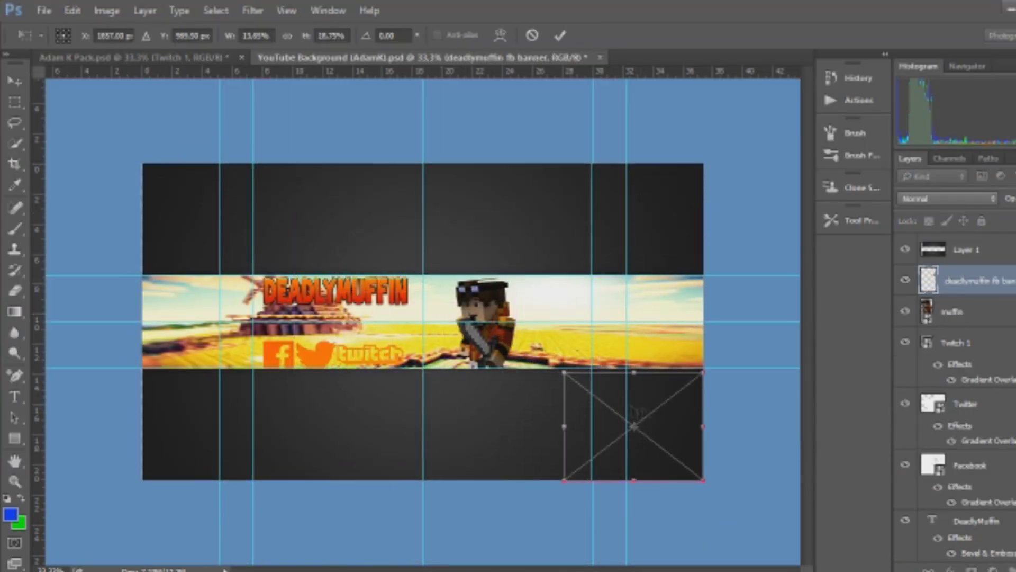
# Expand the Shapes group in the Adam K pack and show its Triangles layer.
pyautogui.click(218, 59)
pyautogui.scroll(3, 927, 466)
pyautogui.click(905, 399)
pyautogui.click(937, 401)
pyautogui.click(925, 402)
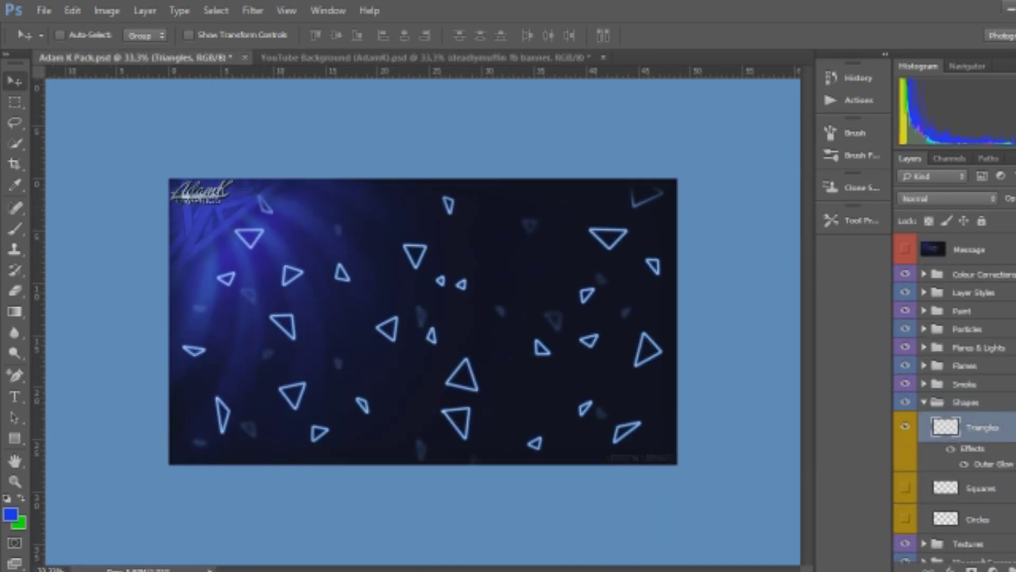
# Set the triangles' Outer Glow color to #ff9c00 and stack the Triangles layer beneath both characters in the YouTube banner.
pyautogui.doubleClick(992, 464)
pyautogui.click(676, 198)
pyautogui.click(562, 313)
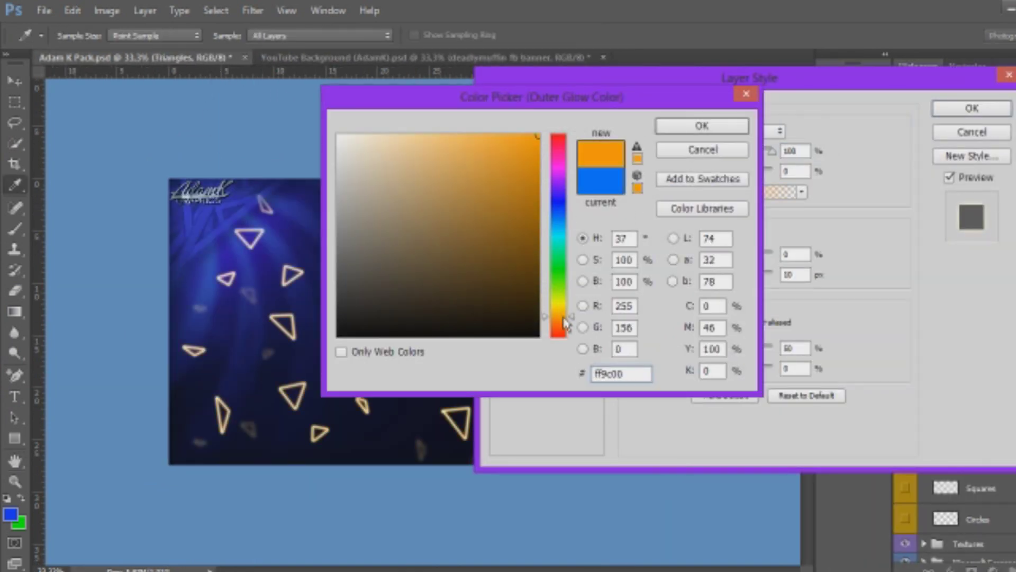
pyautogui.click(701, 126)
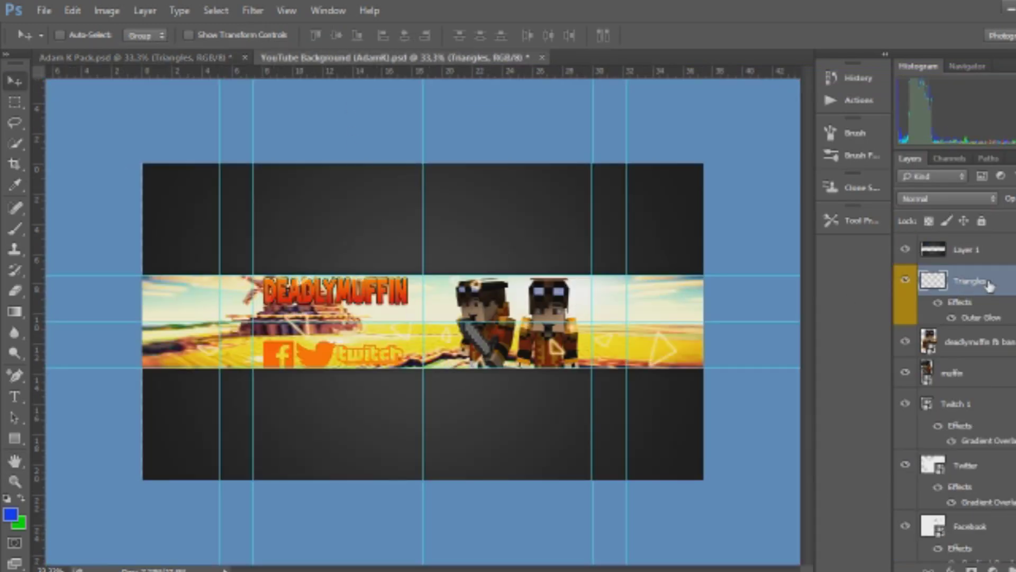
pyautogui.moveTo(989, 286); pyautogui.dragTo(969, 390)
# Save the finished YouTube banner as a PNG image named "deadlymuffin banner".
pyautogui.click(44, 11)
pyautogui.click(61, 189)
pyautogui.write('deadlymuf')
pyautogui.click(212, 411)
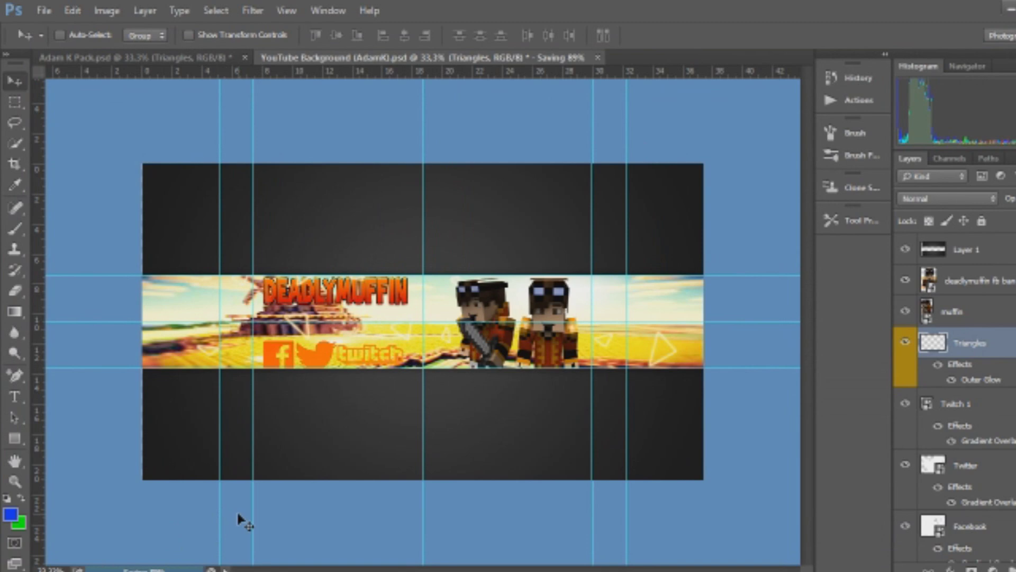
pyautogui.click(44, 10)
pyautogui.click(61, 38)
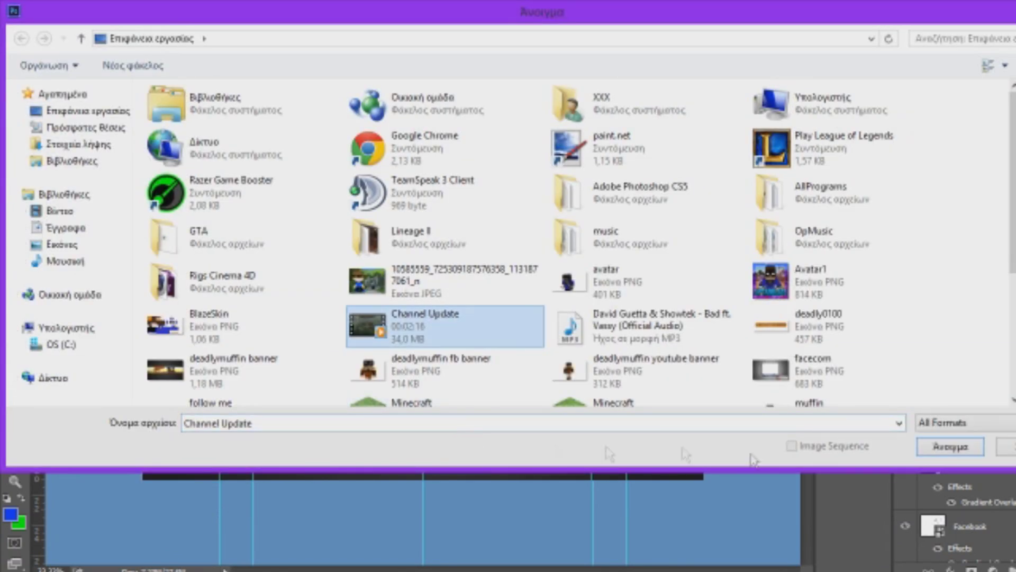
pyautogui.click(1007, 447)
# Open the Thumbnail Template (AdamK).psd document from the downloads folder.
pyautogui.click(44, 11)
pyautogui.click(61, 39)
pyautogui.click(68, 145)
pyautogui.doubleClick(212, 129)
pyautogui.doubleClick(236, 193)
pyautogui.doubleClick(258, 132)
pyautogui.doubleClick(987, 285)
pyautogui.click(502, 236)
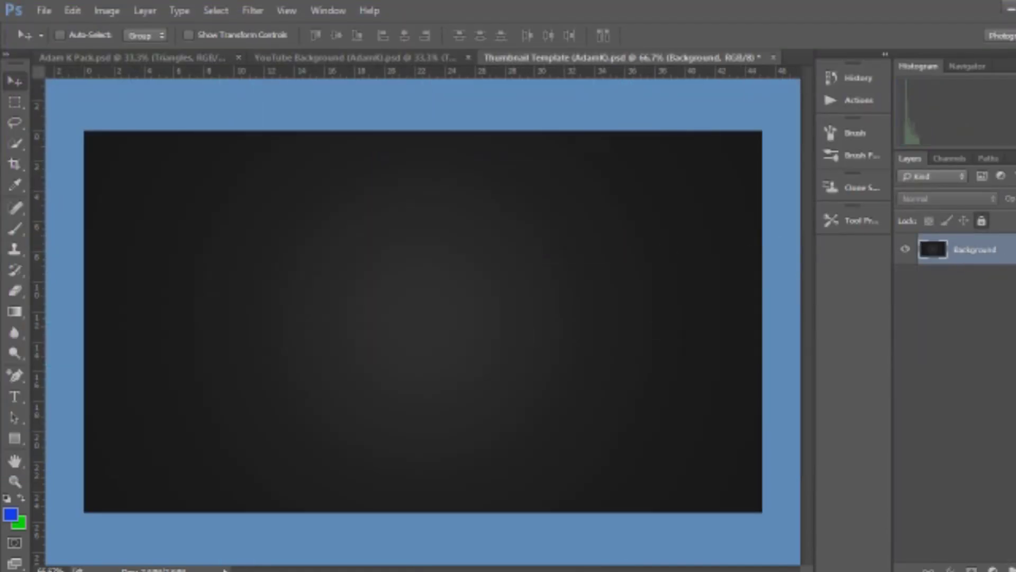
# Start embedding an image in the thumbnail and browse the minecraft banner folder inside AllPrograms.
pyautogui.click(44, 10)
pyautogui.click(122, 270)
pyautogui.click(87, 110)
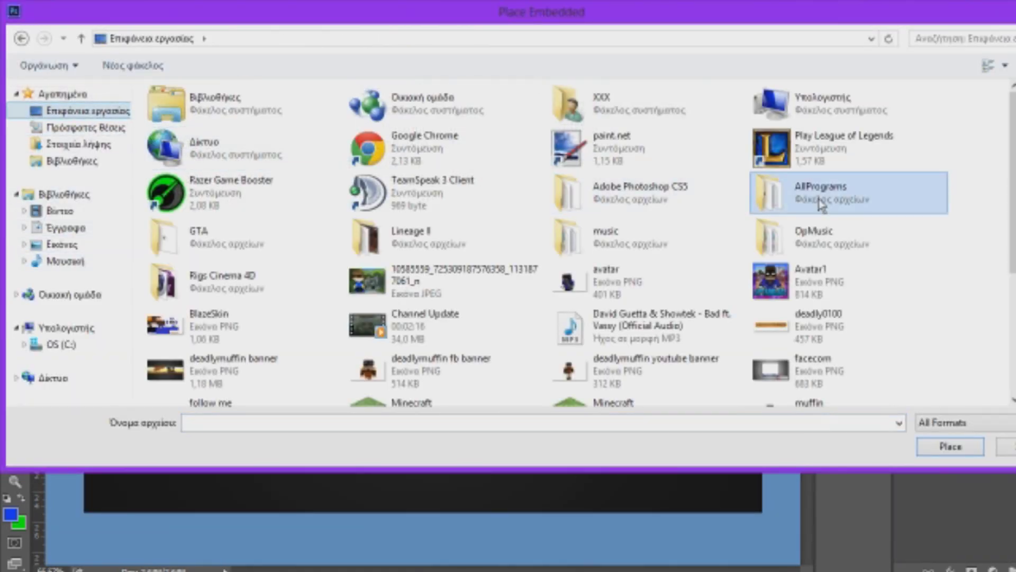
pyautogui.doubleClick(820, 259)
pyautogui.doubleClick(423, 146)
pyautogui.click(521, 262)
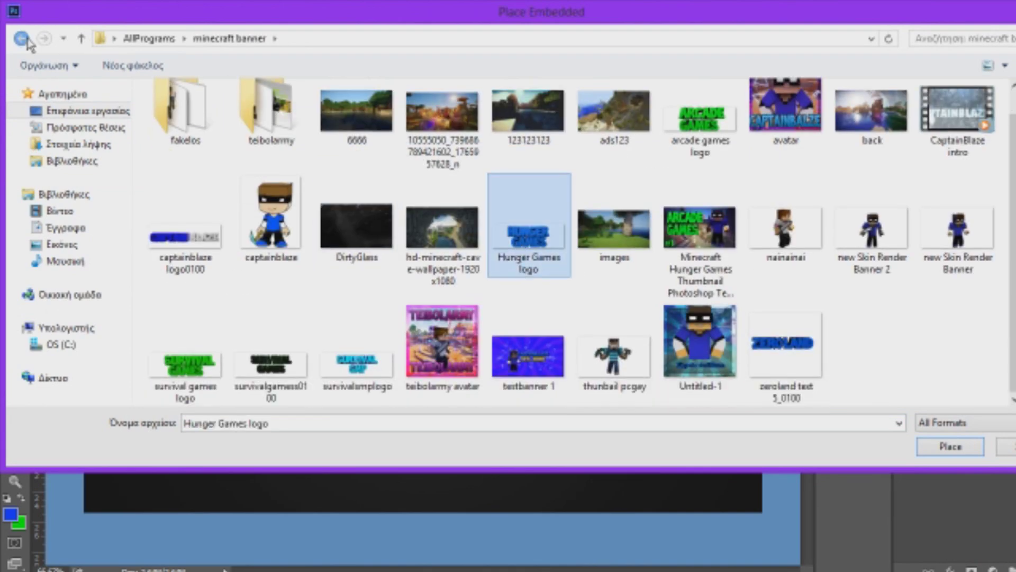
# Check the neighboring AllPrograms folders and embed the DirtyGlass texture from minecraft banner across the whole thumbnail.
pyautogui.click(21, 38)
pyautogui.scroll(1, 370, 192)
pyautogui.doubleClick(222, 106)
pyautogui.click(21, 38)
pyautogui.doubleClick(415, 197)
pyautogui.click(21, 38)
pyautogui.doubleClick(423, 145)
pyautogui.doubleClick(335, 250)
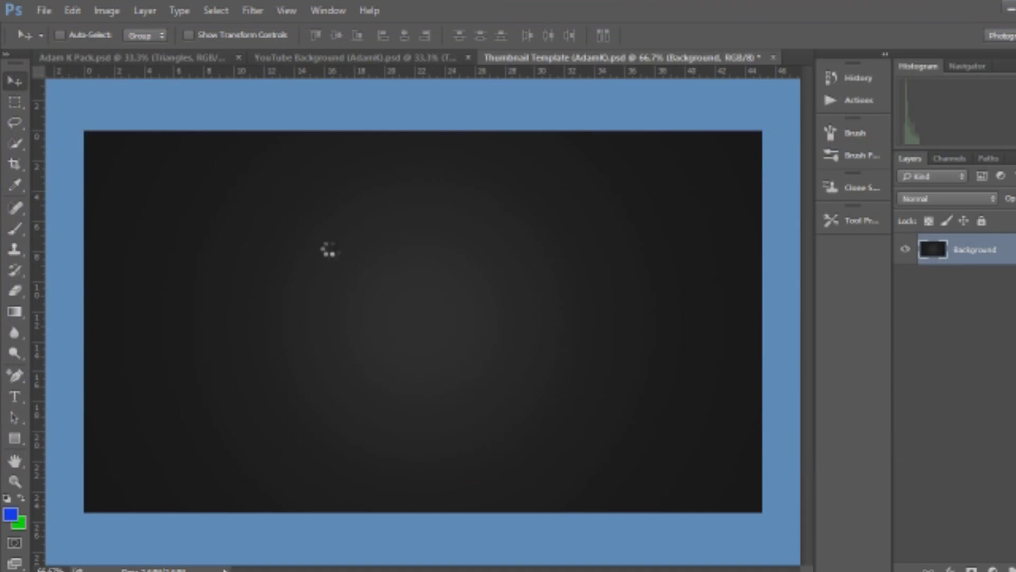
pyautogui.press('Return')
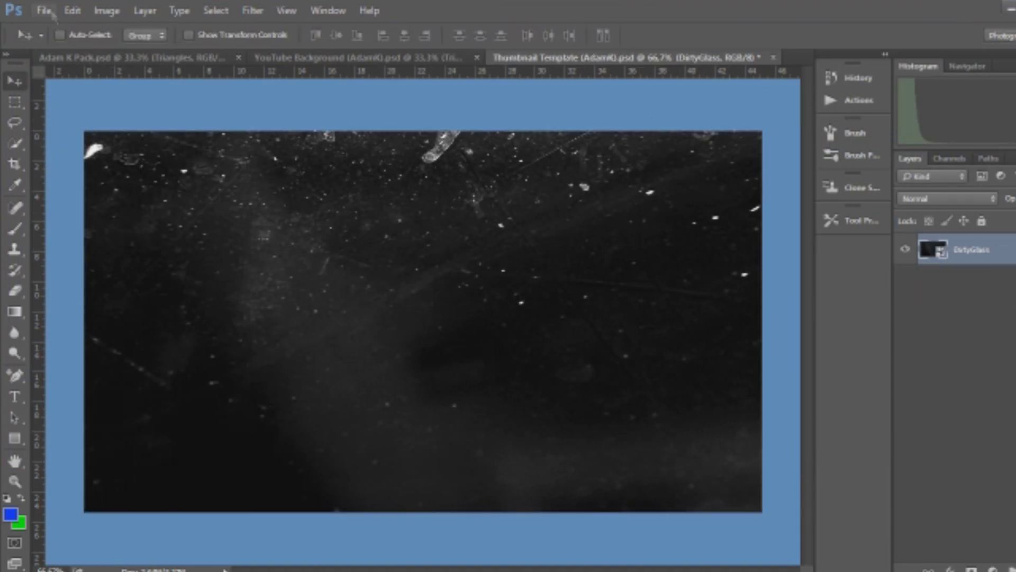
# Embed the windmill landscape picture and stretch it over the entire thumbnail canvas.
pyautogui.click(44, 10)
pyautogui.click(85, 281)
pyautogui.click(85, 110)
pyautogui.scroll(-10, 454, 321)
pyautogui.doubleClick(429, 387)
pyautogui.moveTo(341, 279); pyautogui.dragTo(83, 133)
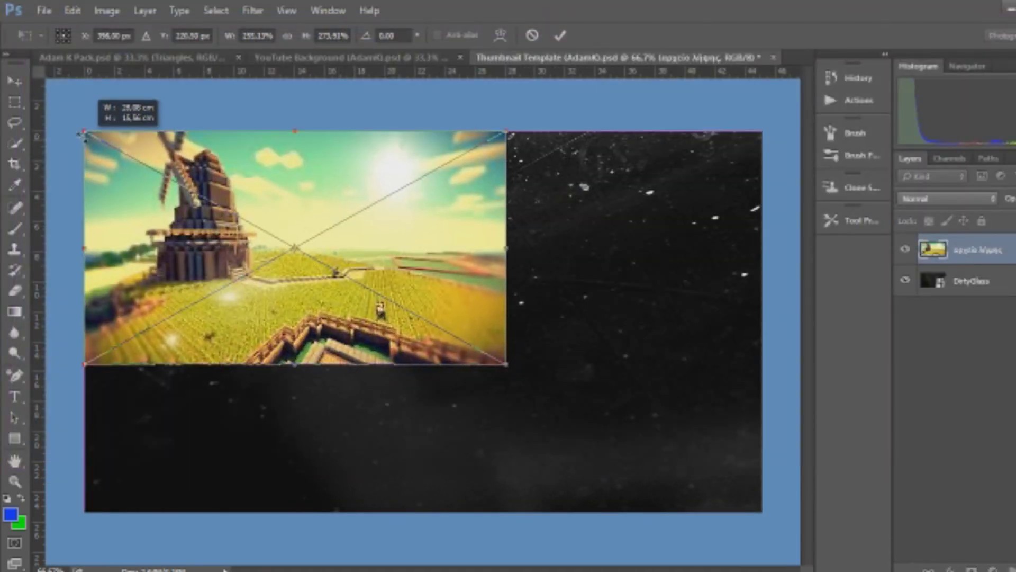
pyautogui.moveTo(506, 364); pyautogui.dragTo(762, 511)
pyautogui.press('Return')
# Move the DirtyGlass layer above the windmill picture and set its blend mode to Screen.
pyautogui.click(968, 280)
pyautogui.click(947, 198)
pyautogui.click(932, 363)
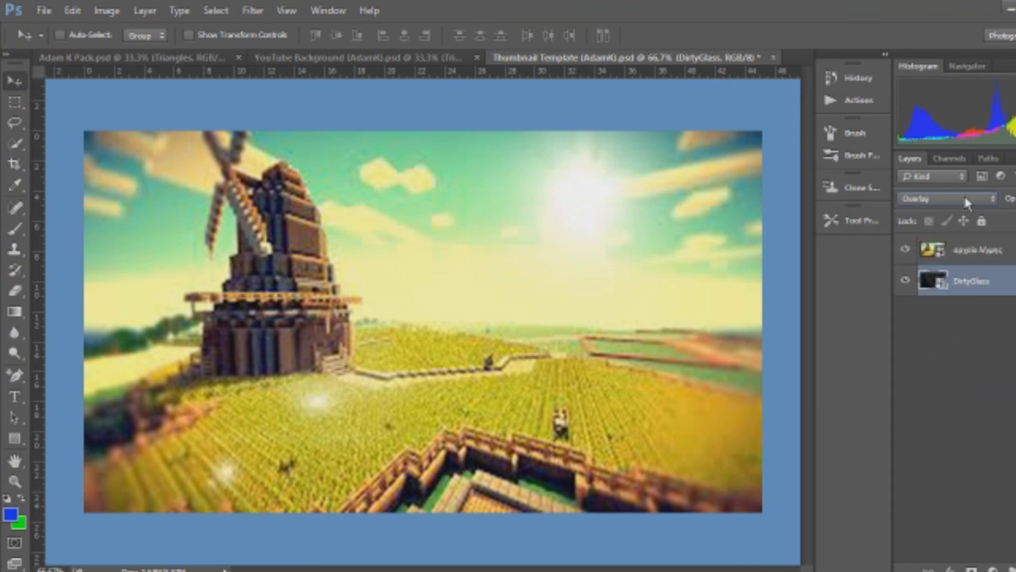
pyautogui.moveTo(969, 280); pyautogui.dragTo(960, 246)
pyautogui.click(947, 198)
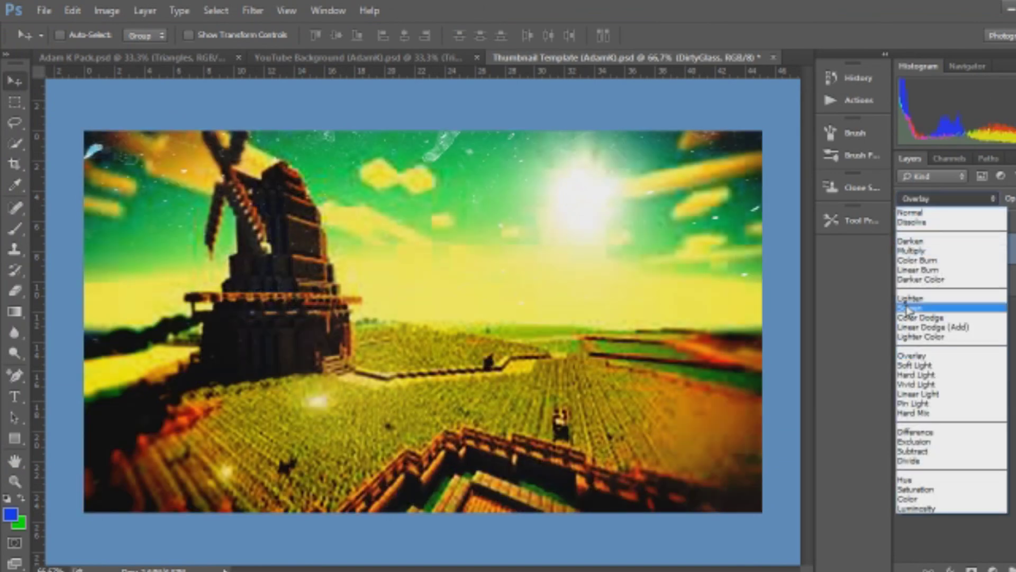
pyautogui.click(909, 306)
pyautogui.click(45, 11)
pyautogui.click(88, 278)
pyautogui.click(244, 283)
pyautogui.scroll(-5, 243, 288)
pyautogui.doubleClick(625, 162)
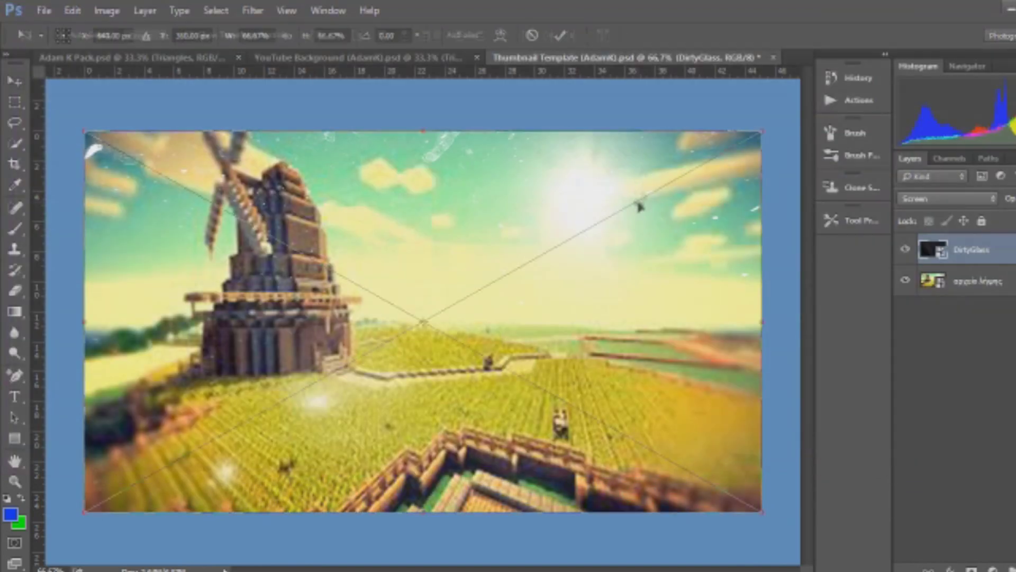
pyautogui.press('Escape')
# Embed the deadlymuffin fb banner character in the thumbnail and position it near the middle of the canvas.
pyautogui.click(44, 10)
pyautogui.click(82, 268)
pyautogui.doubleClick(425, 362)
pyautogui.press('Return')
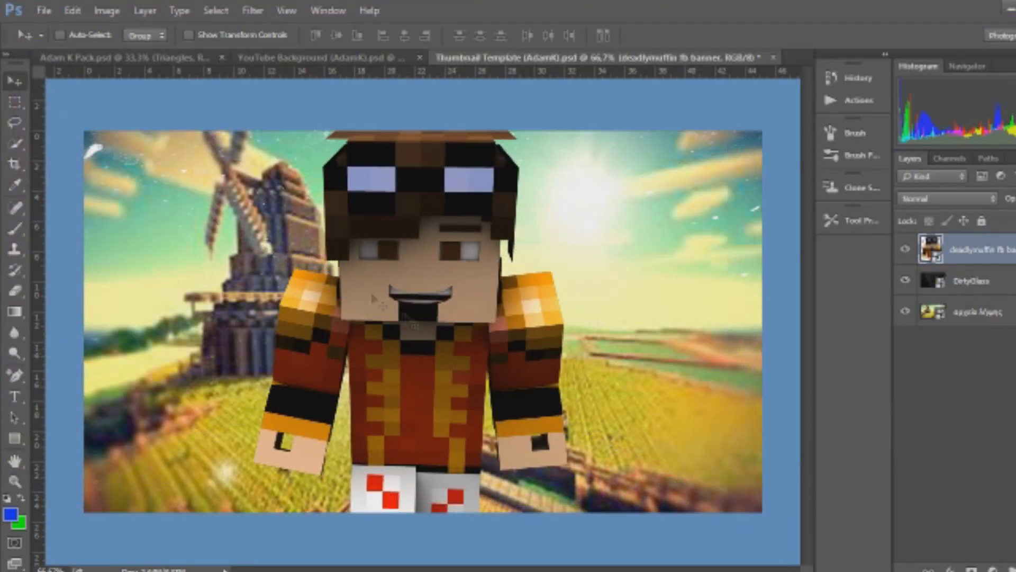
pyautogui.moveTo(372, 296); pyautogui.dragTo(411, 296)
# Copy the orange Twitch logo from the YouTube banner into the upper-left corner of the thumbnail.
pyautogui.click(177, 59)
pyautogui.click(323, 58)
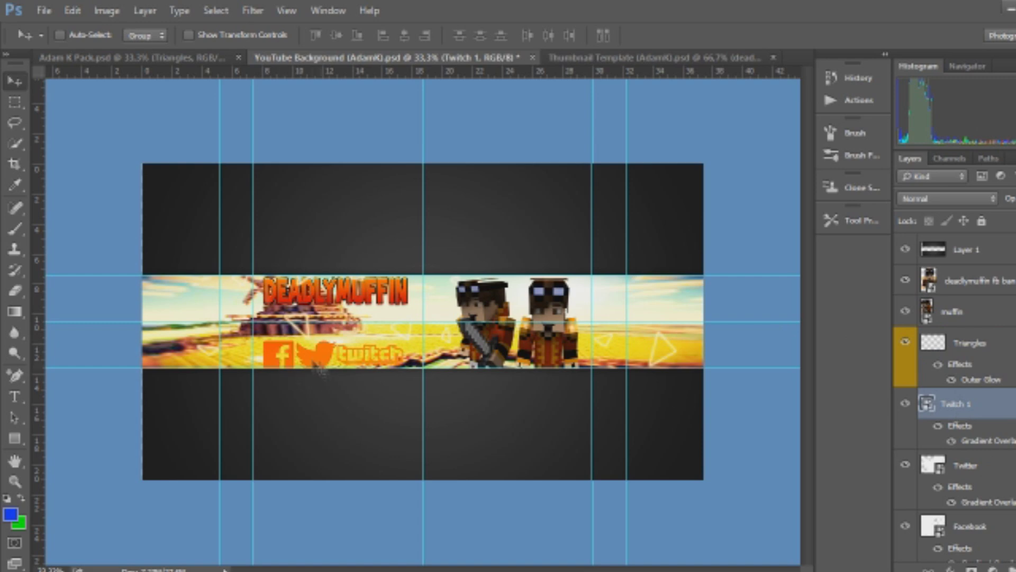
pyautogui.moveTo(584, 60); pyautogui.dragTo(322, 202)
pyautogui.moveTo(321, 202); pyautogui.dragTo(181, 161)
# Copy the orange Twitter and Facebook logos from the banner and line them up beneath the thumbnail's Twitch logo.
pyautogui.click(370, 57)
pyautogui.click(966, 466)
pyautogui.moveTo(317, 355); pyautogui.dragTo(179, 237)
pyautogui.click(331, 57)
pyautogui.click(968, 525)
pyautogui.moveTo(292, 353); pyautogui.dragTo(168, 297)
# Bring the DeadlyMuffin title into the thumbnail's upper-right area and shift the character slightly left.
pyautogui.hotkey('ctrl', 'shift', 'Tab')
pyautogui.moveTo(497, 262); pyautogui.dragTo(615, 178)
pyautogui.moveTo(471, 406); pyautogui.dragTo(426, 406)
# Scale down the DeadlyMuffin title's width so it fits beside the character's head in the thumbnail's upper-right corner.
pyautogui.click(975, 245)
pyautogui.hotkey('ctrl', 't')
pyautogui.moveTo(462, 135); pyautogui.dragTo(525, 136)
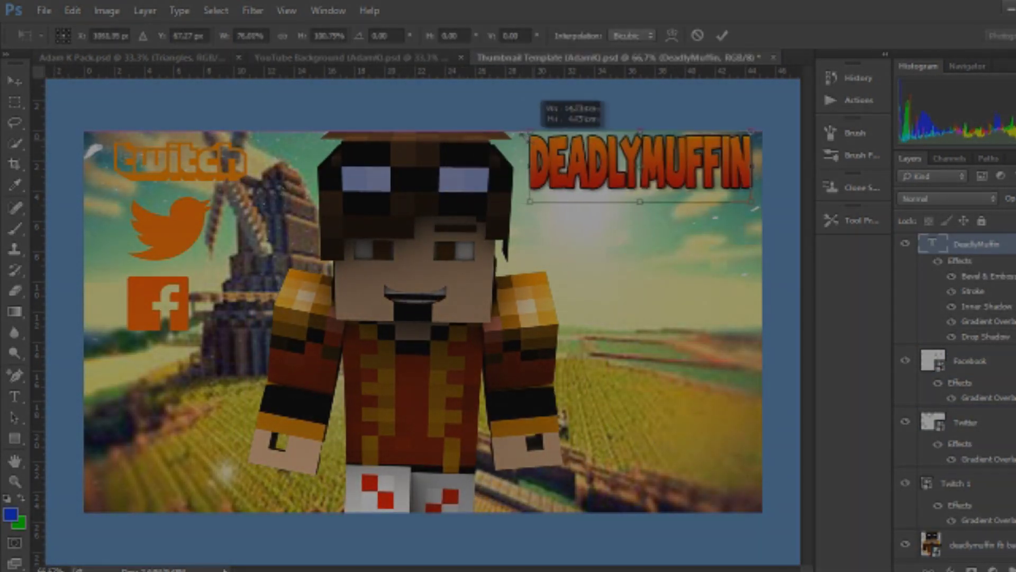
pyautogui.press('Return')
# Place the orange DeadlyMuffin username image in the thumbnail, scale it down and position it in the canvas's lower-left corner.
pyautogui.click(44, 10)
pyautogui.click(85, 268)
pyautogui.doubleClick(799, 324)
pyautogui.moveTo(84, 208); pyautogui.dragTo(454, 295)
pyautogui.moveTo(662, 357); pyautogui.dragTo(483, 452)
pyautogui.moveTo(502, 410); pyautogui.dragTo(325, 371)
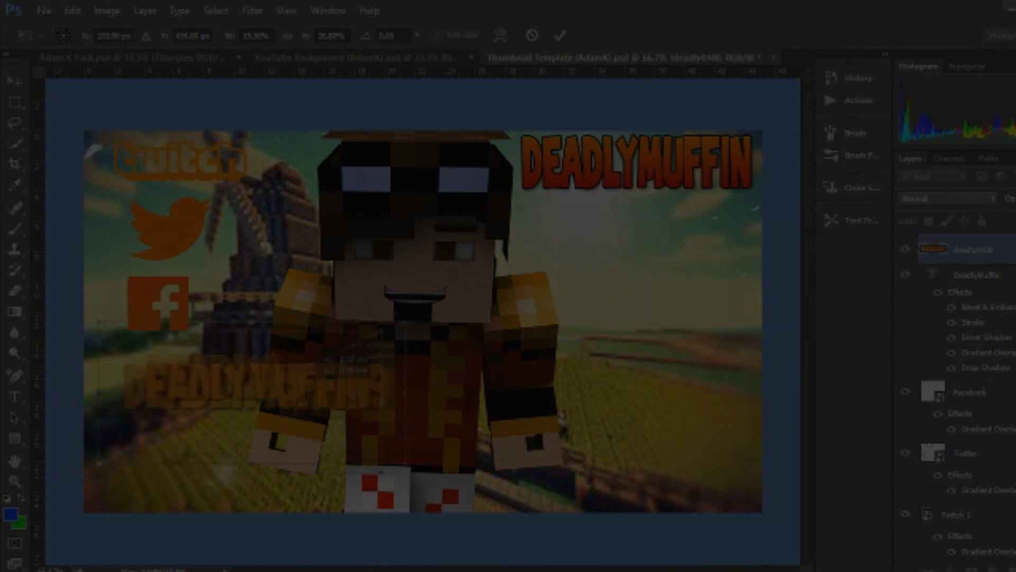
pyautogui.moveTo(365, 331); pyautogui.dragTo(302, 439)
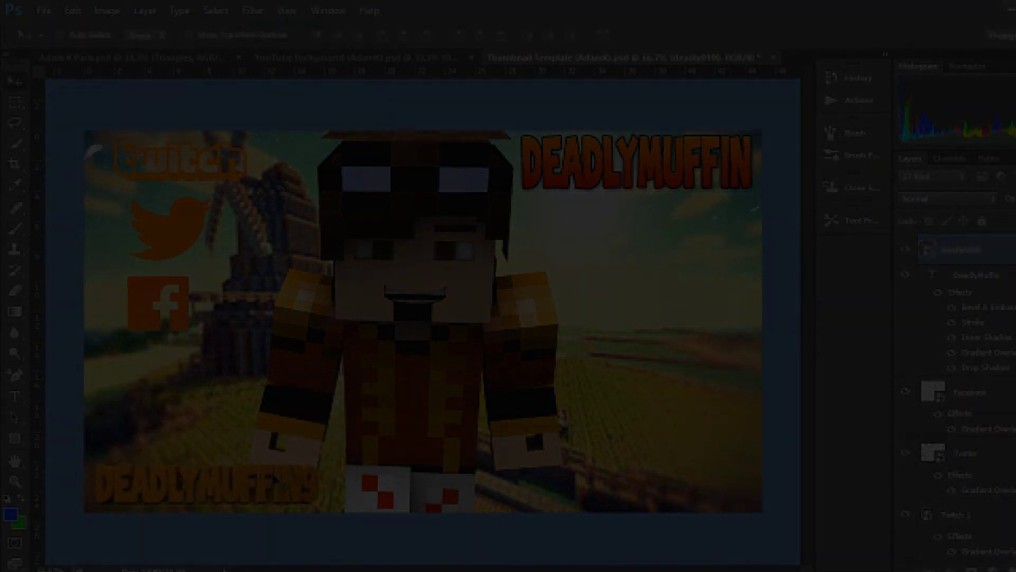
# Open the Save As dialog for the thumbnail document.
pyautogui.click(44, 10)
pyautogui.click(106, 186)
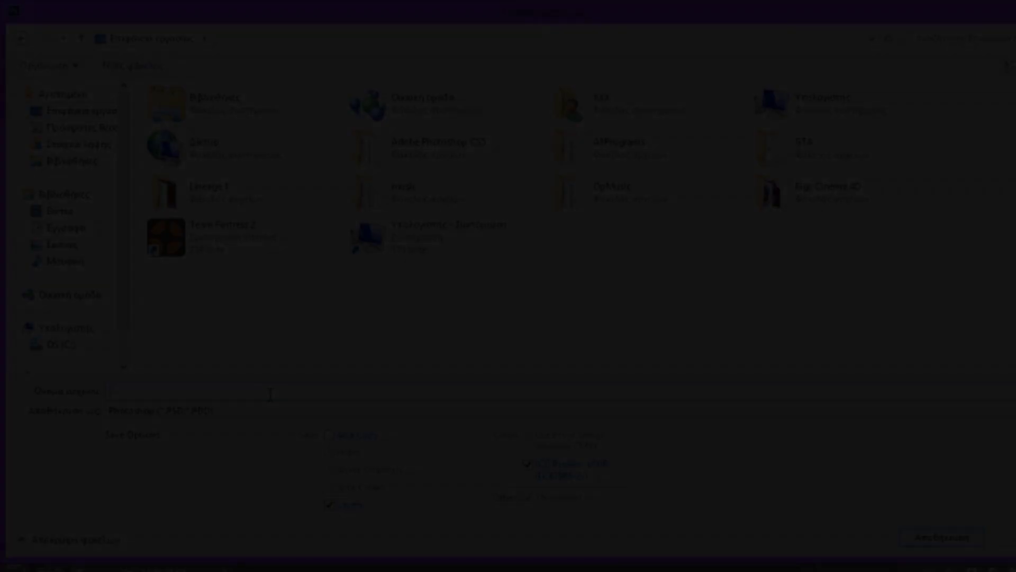